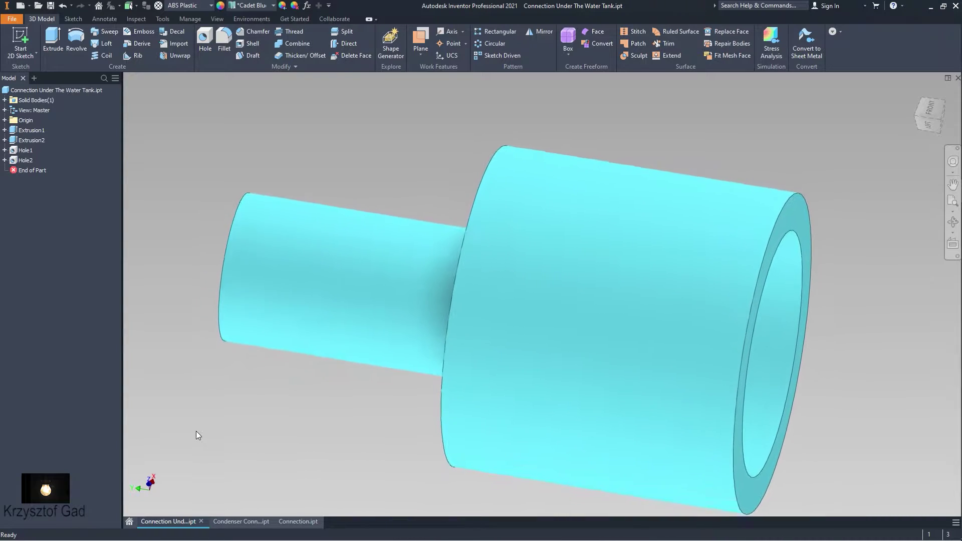
Create Drawing1 from the Home screen and resize Sheet:1 to A4 portrait
click(129, 522)
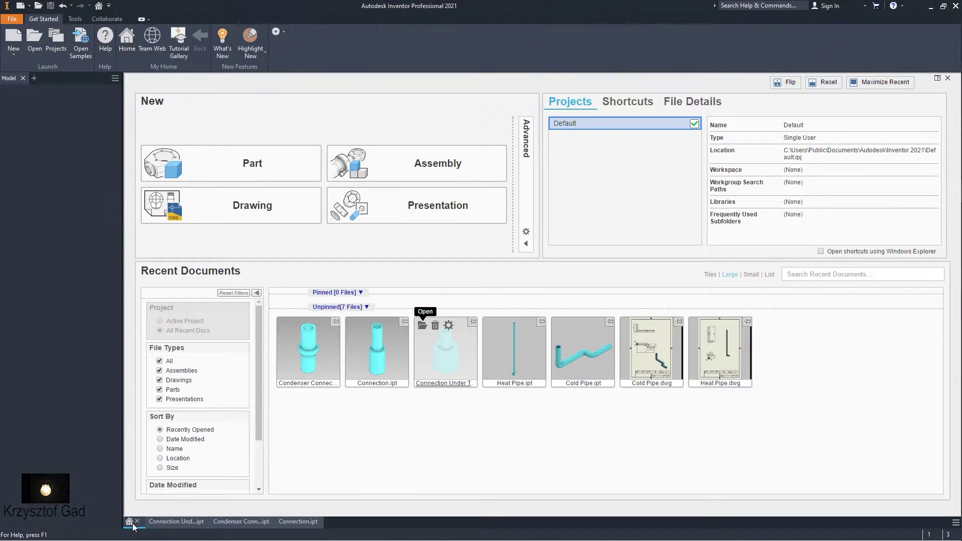
click(231, 218)
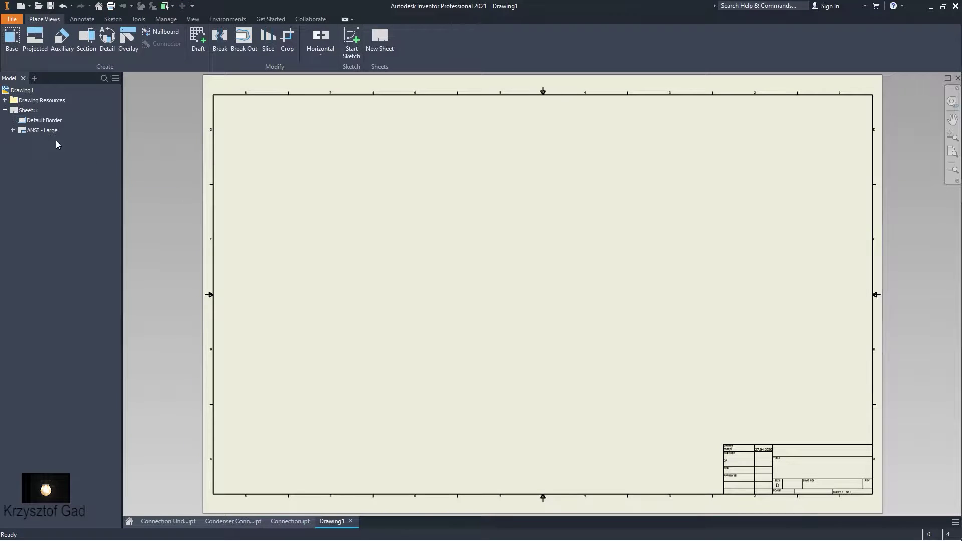
right_click(34, 112)
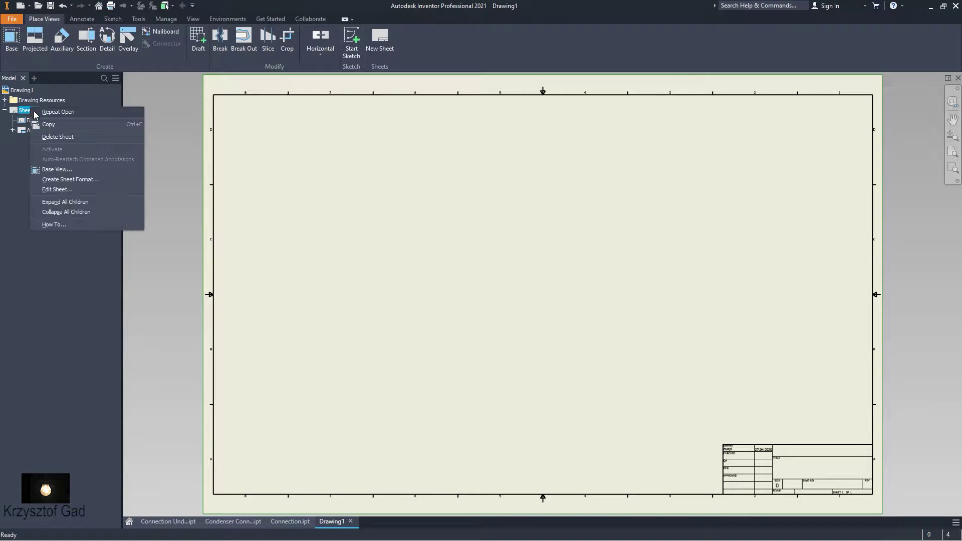
click(57, 189)
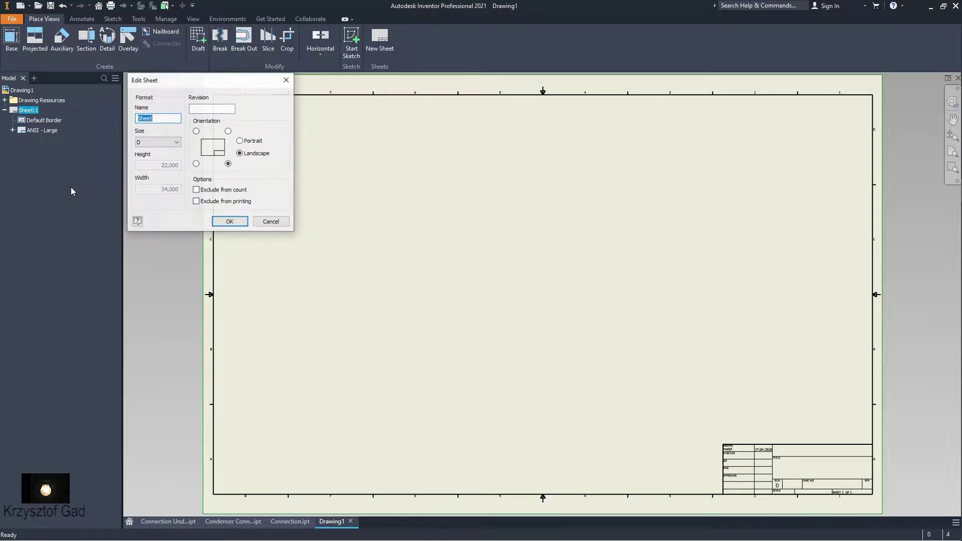
click(155, 142)
click(150, 197)
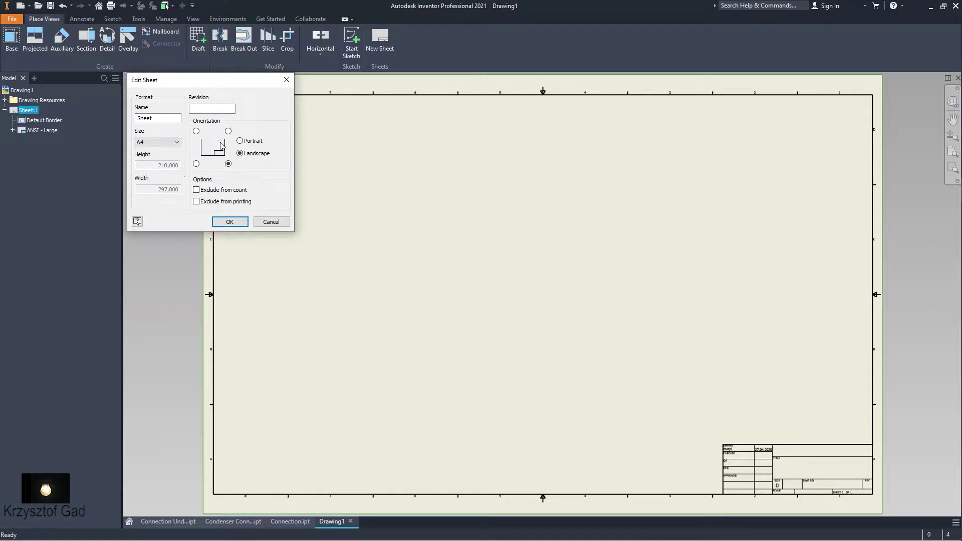
click(234, 224)
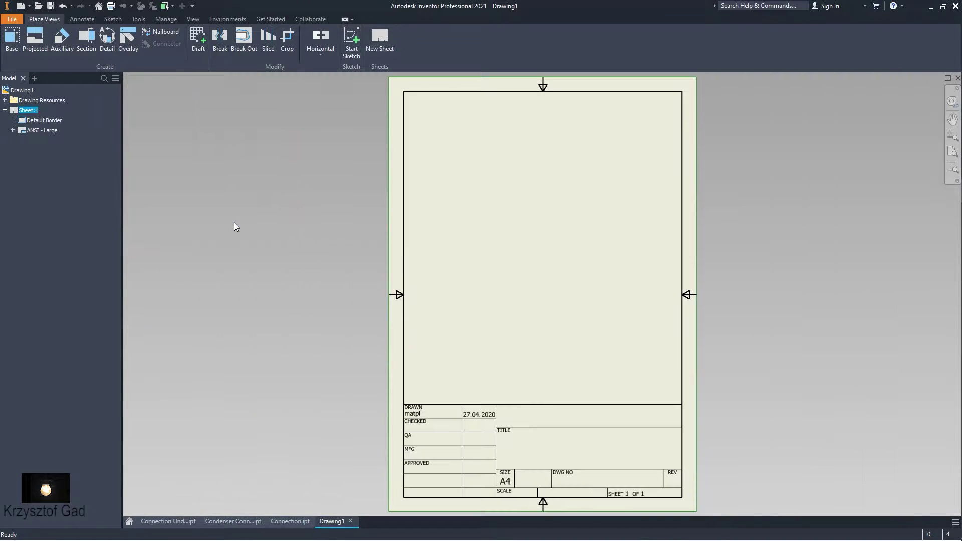
Place Connection Under The Water Tank.ipt as a 5:1 base view, shaft horizontal, moved higher on the sheet
click(11, 40)
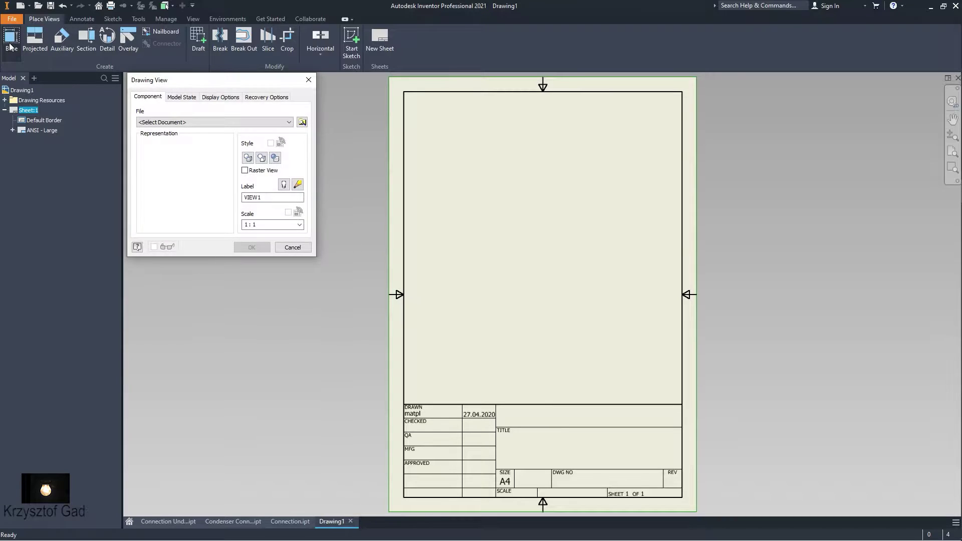
click(194, 122)
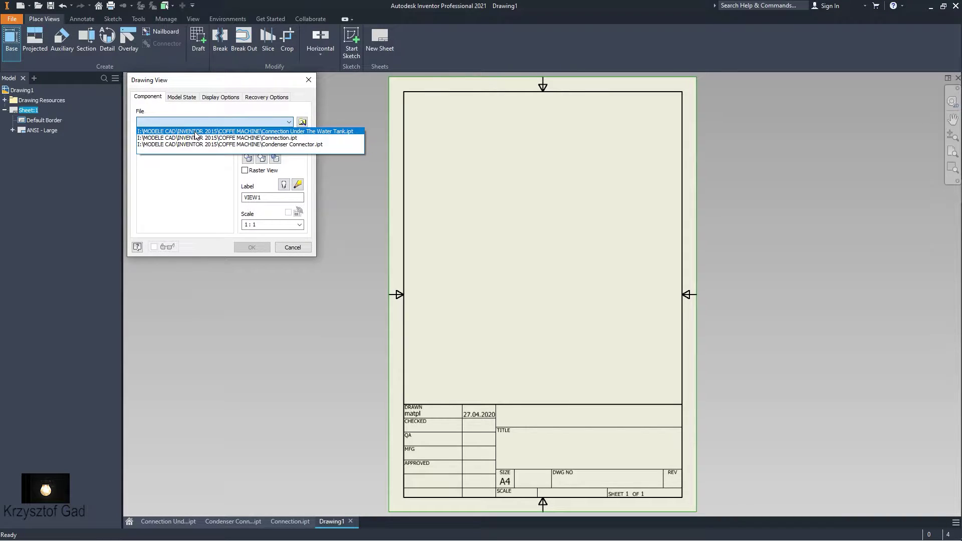
click(195, 131)
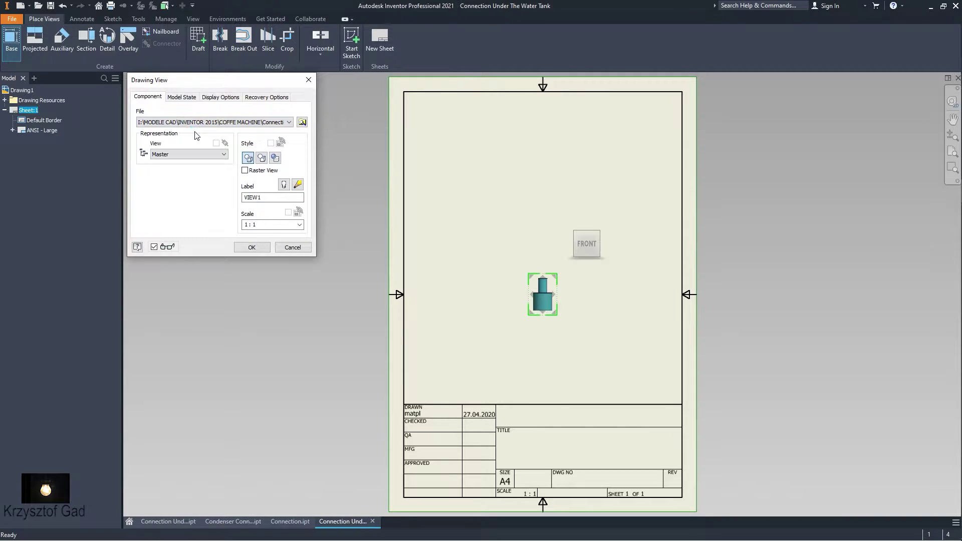
click(299, 224)
click(293, 269)
mouse_move(586, 244)
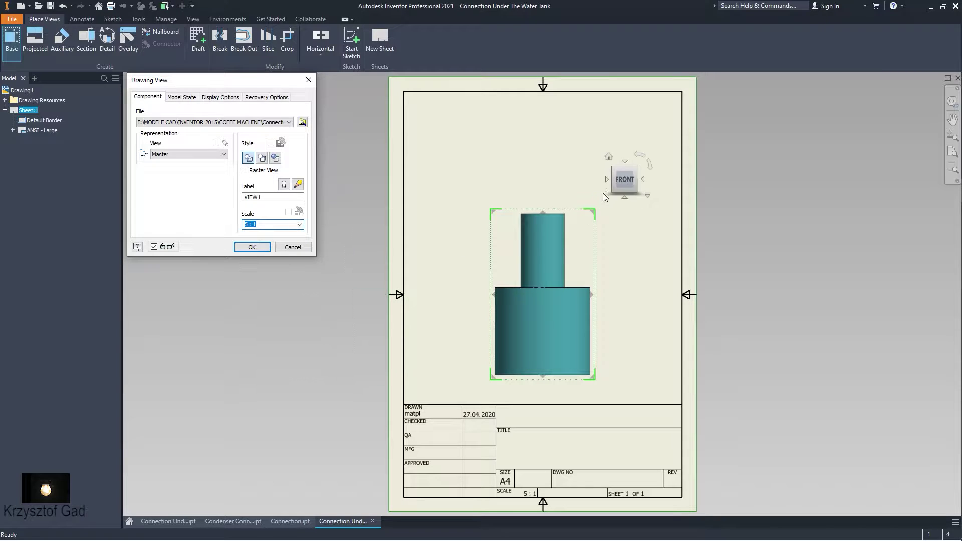
click(640, 159)
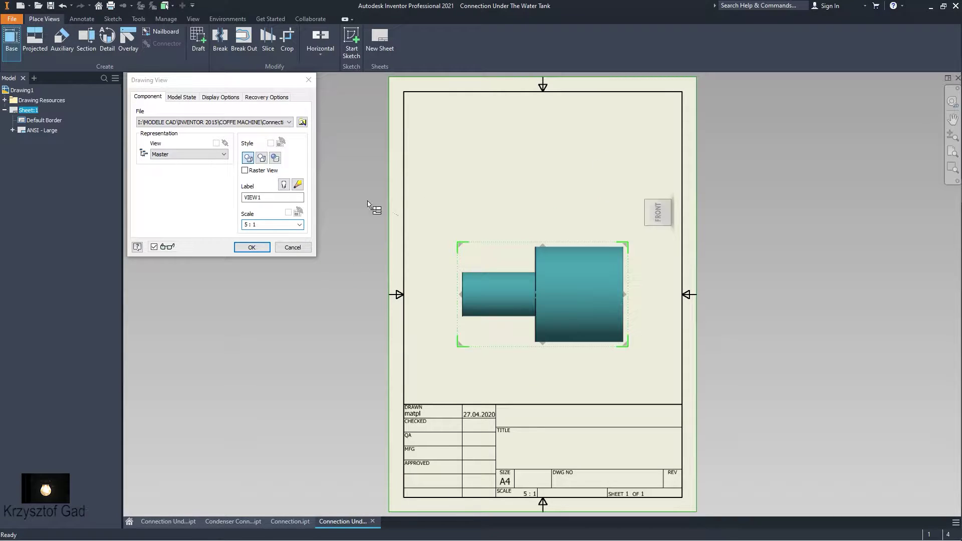
click(244, 254)
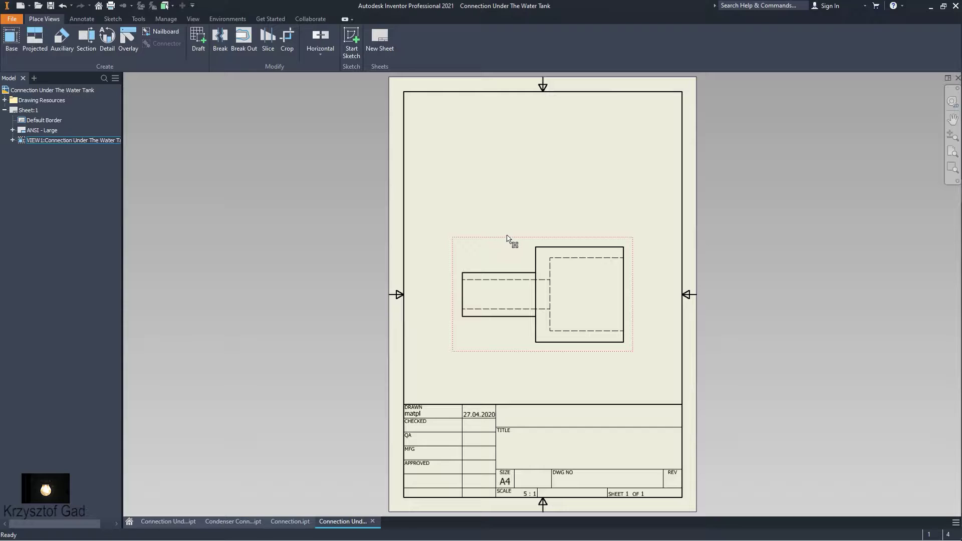
drag(507, 239, 506, 163)
scroll(460, 182, down, 2)
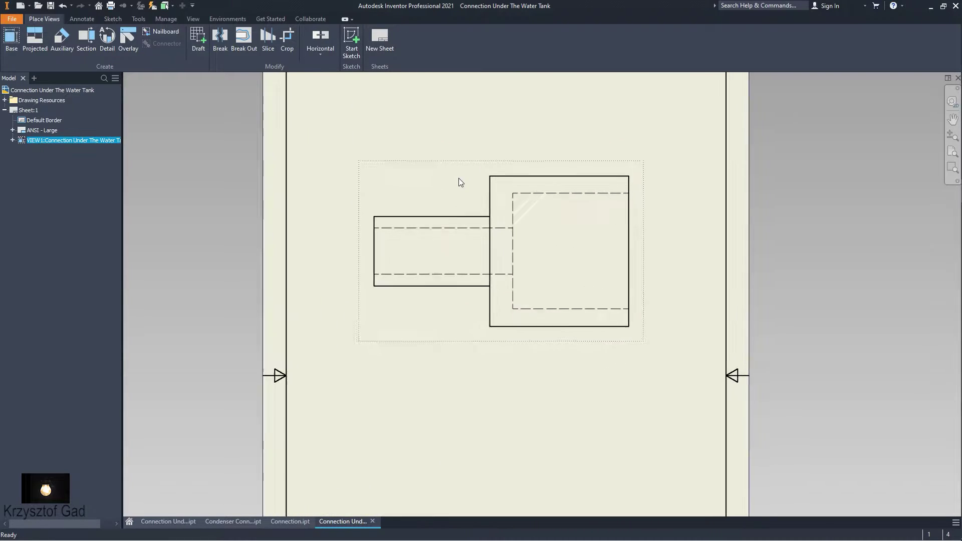
scroll(458, 178, down, 2)
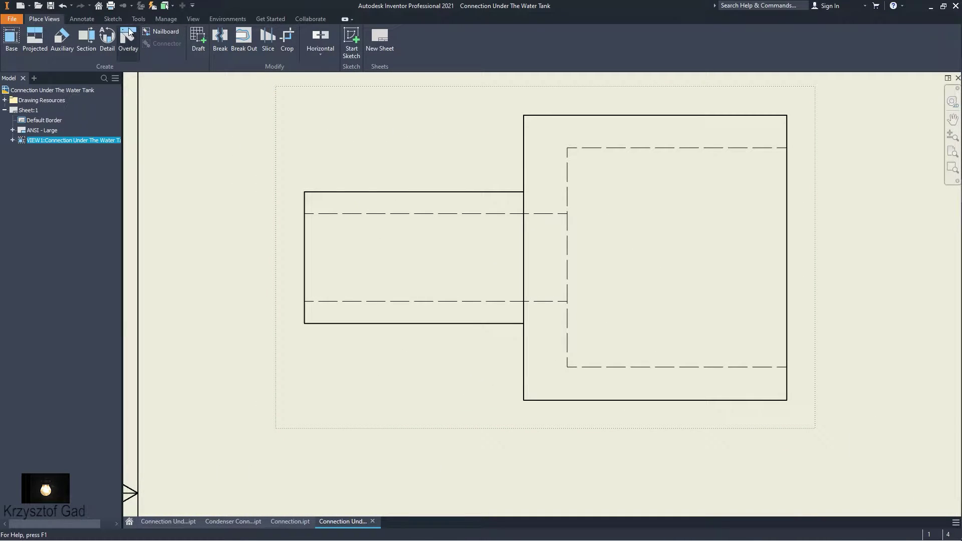
Sketch a rectangle from the view's centreline to past its lower right corner and finish Sketch1
click(111, 22)
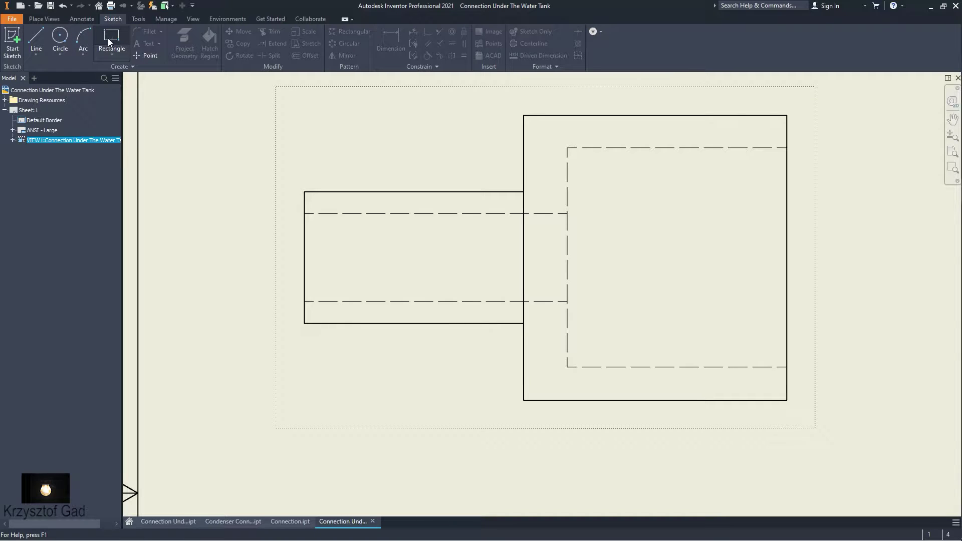
click(106, 46)
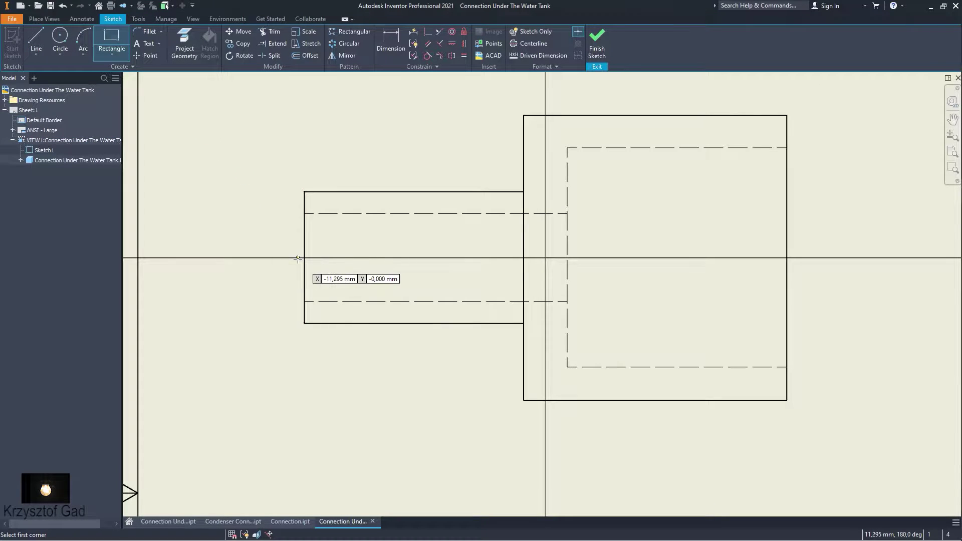
click(297, 258)
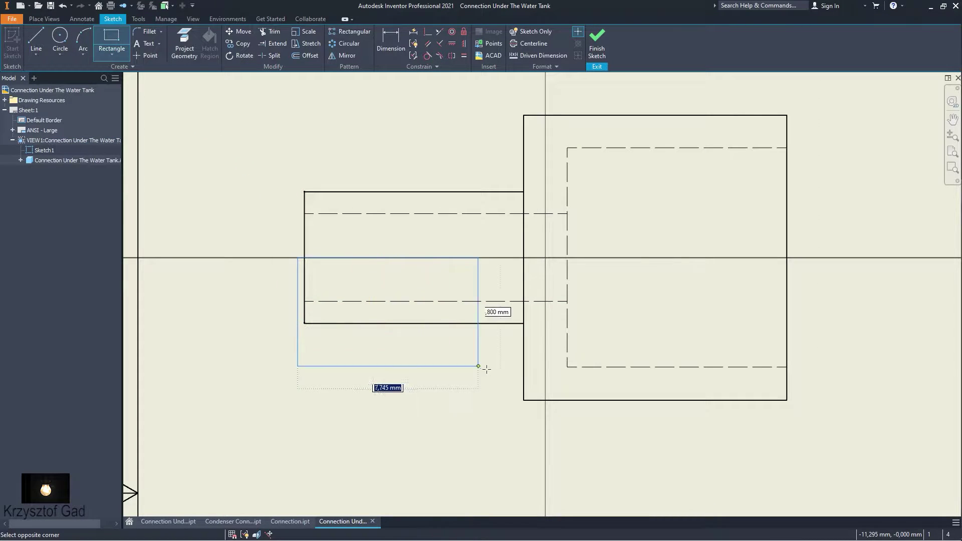
click(825, 435)
click(596, 42)
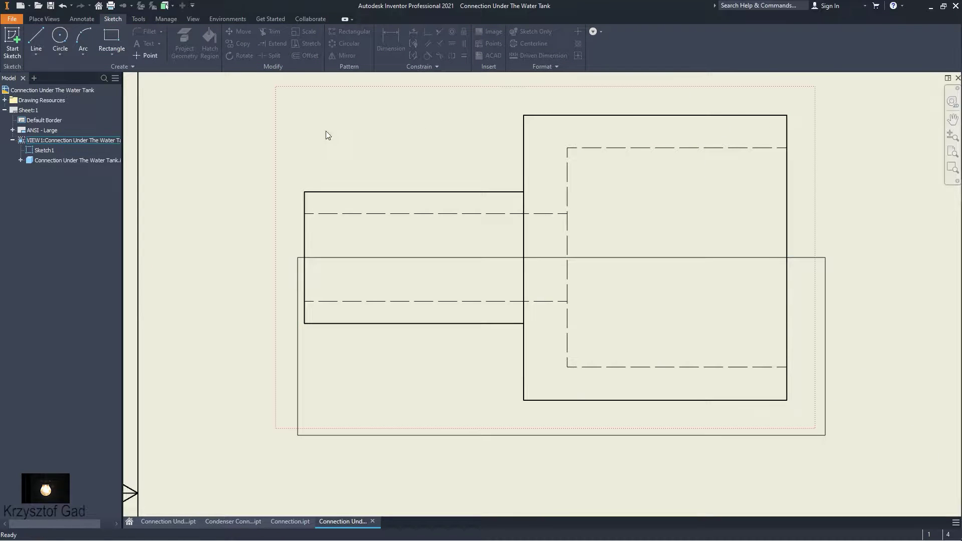
click(56, 19)
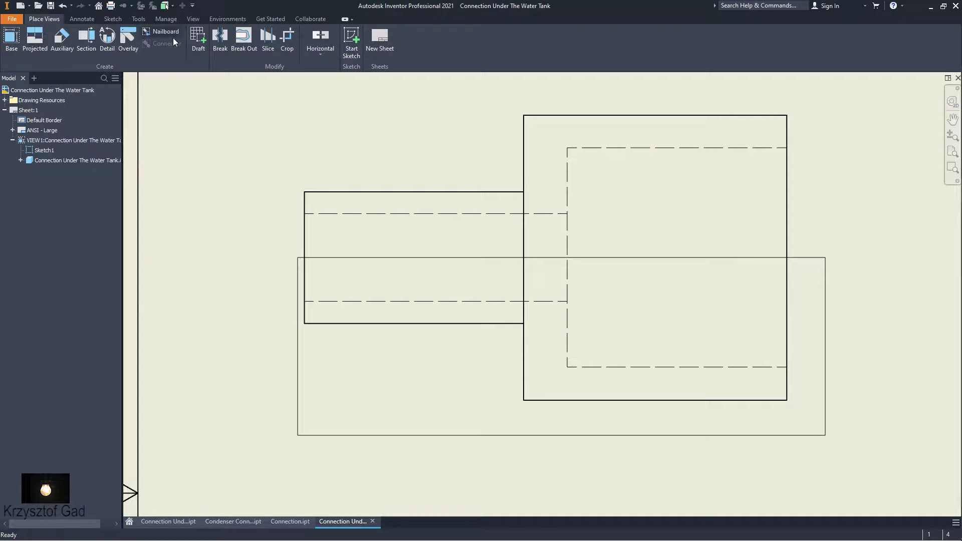
Break out the lower half of the view 6,5 deep, measured from the right end edge
click(239, 38)
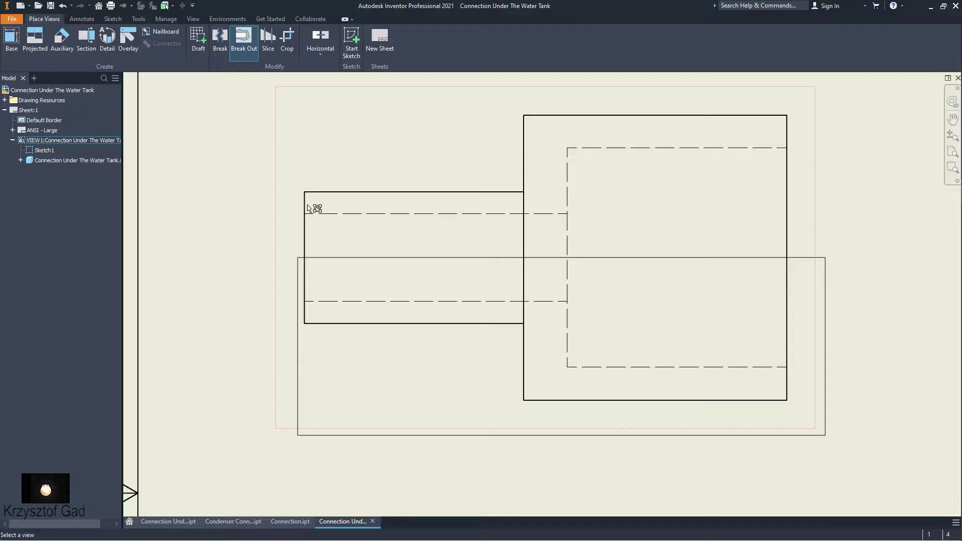
click(307, 226)
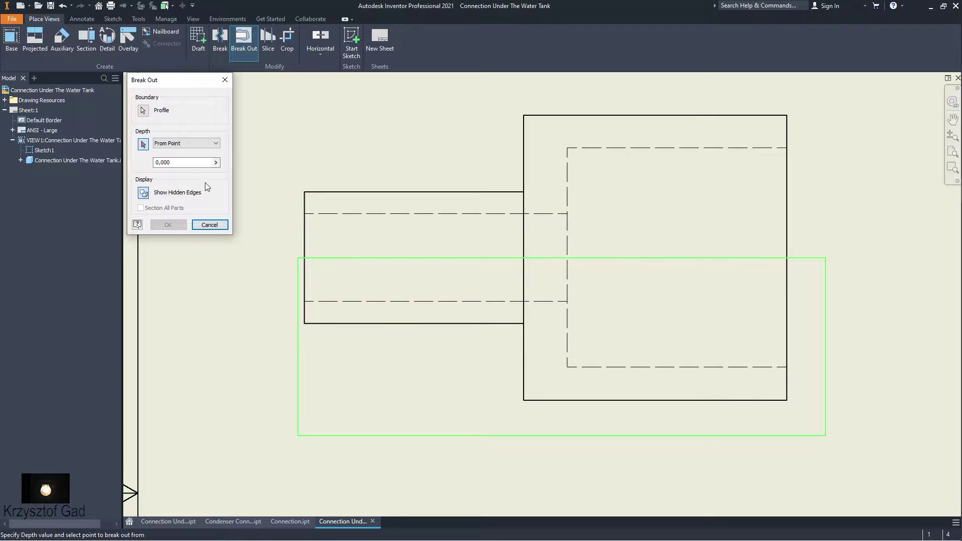
text(6,5)
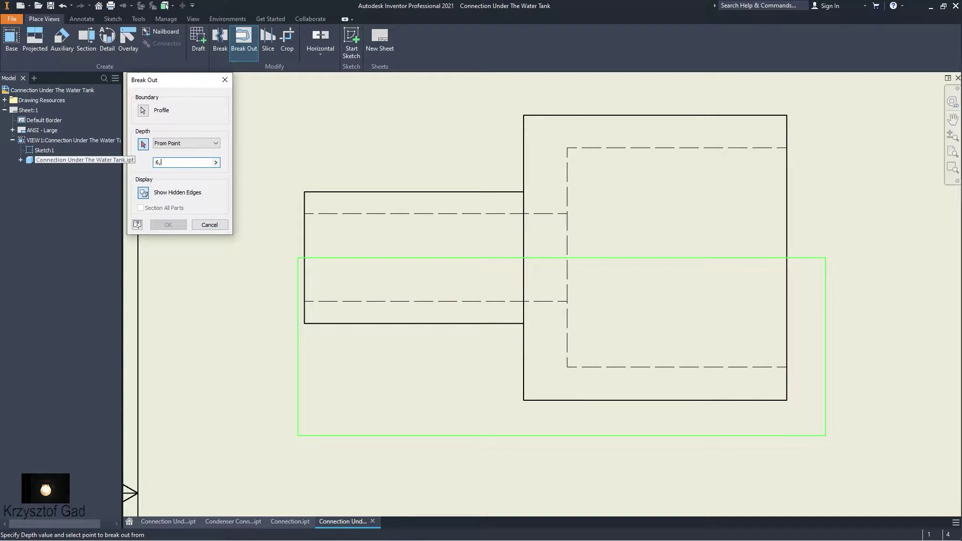
click(788, 234)
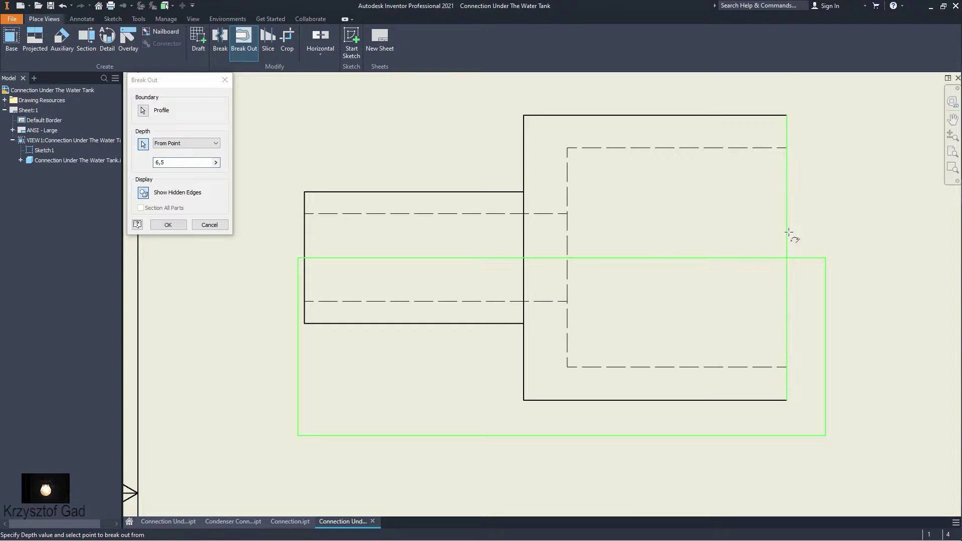
click(168, 225)
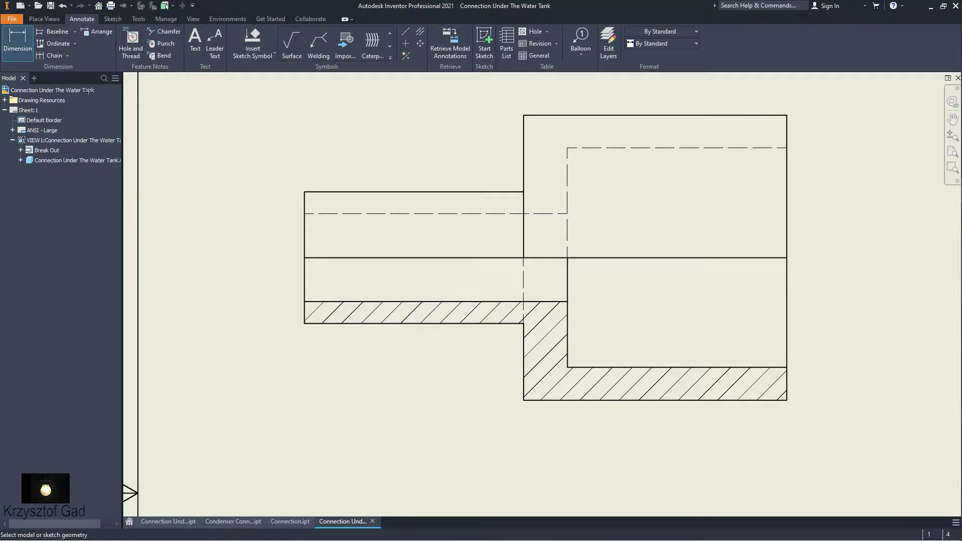
Add the Ø4 bore and Ø6 shaft diameter dimensions left of the part
click(323, 303)
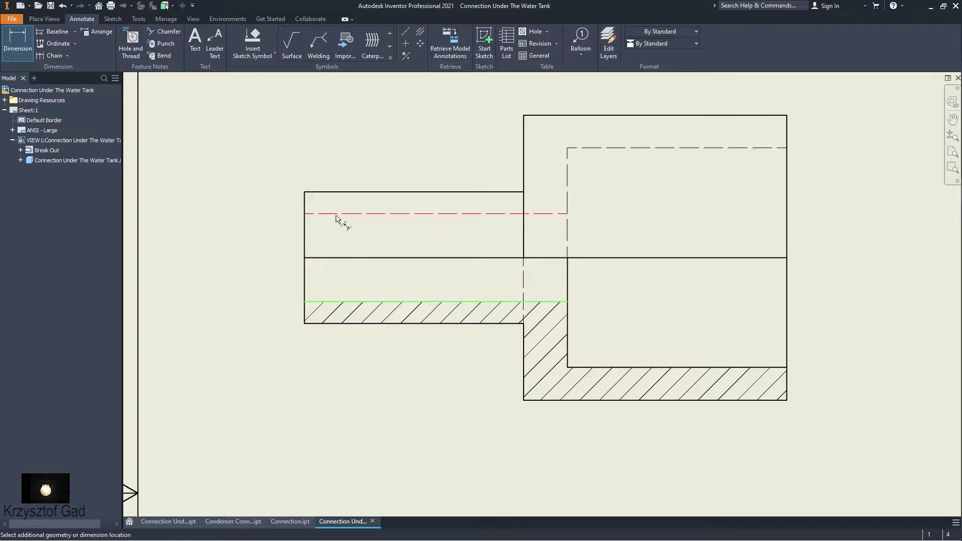
click(334, 214)
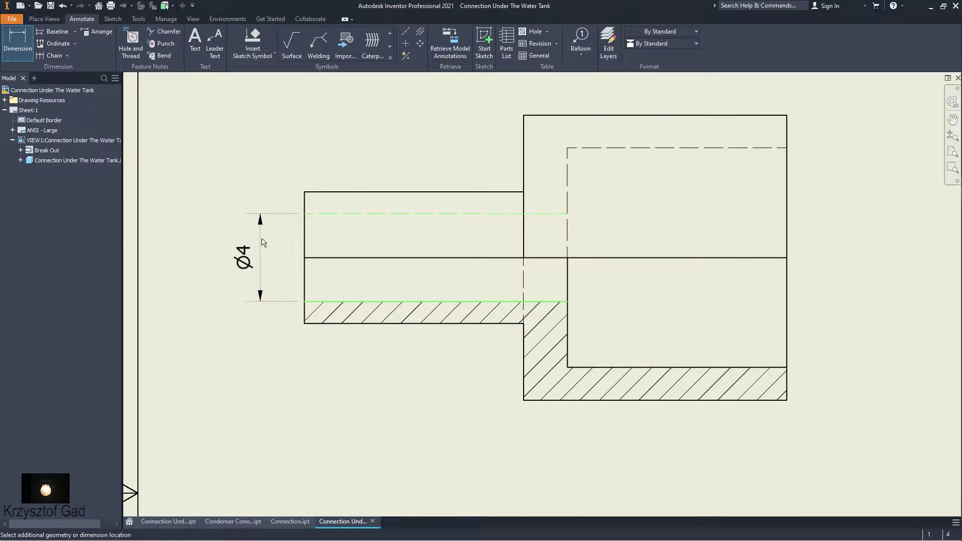
click(262, 243)
click(352, 256)
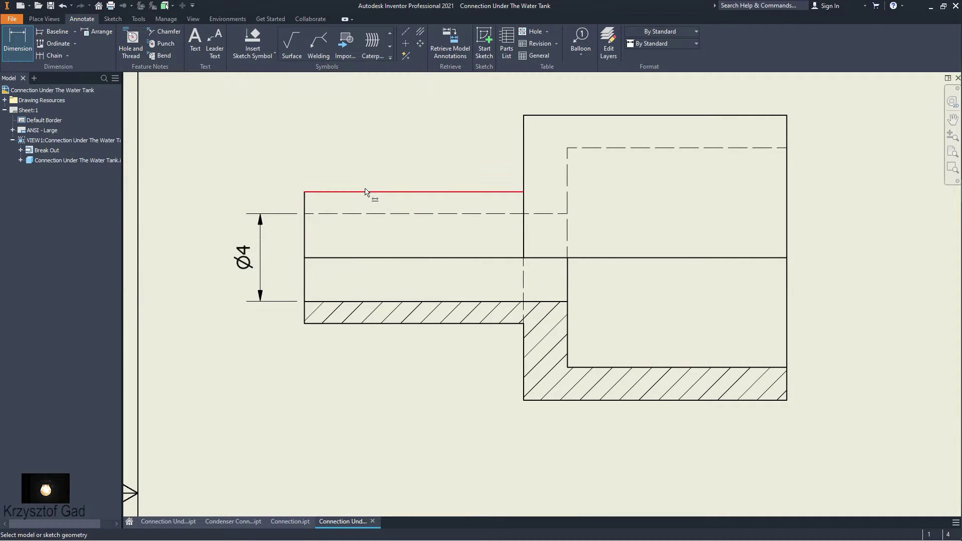
click(365, 191)
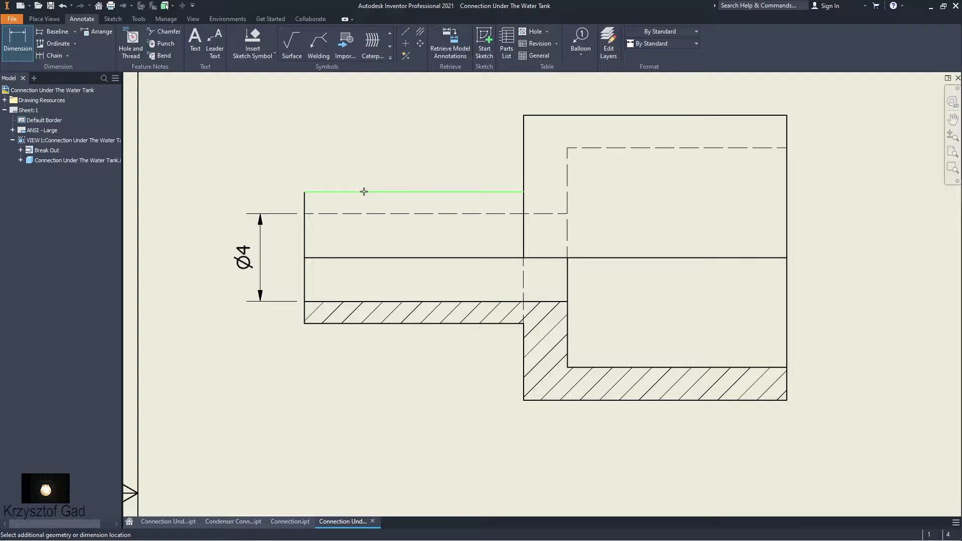
click(353, 324)
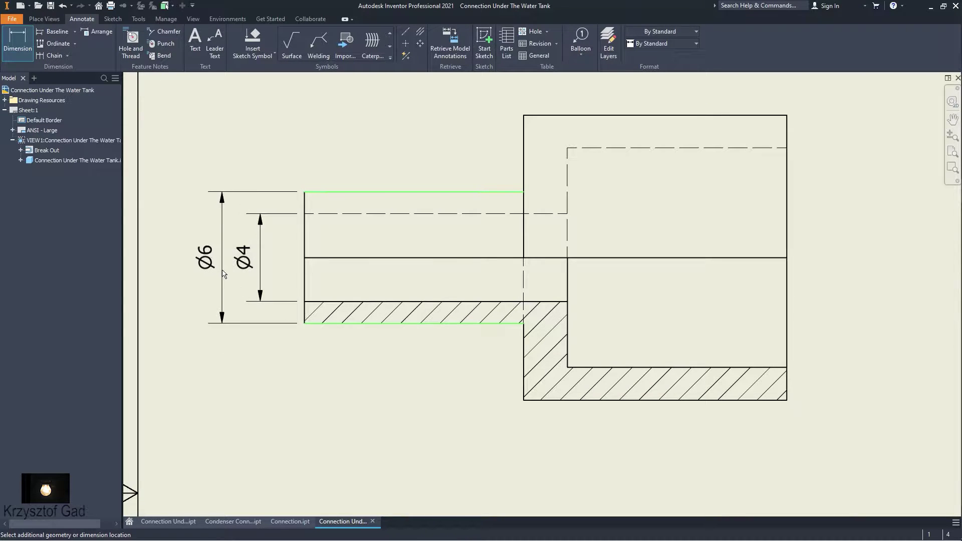
click(212, 271)
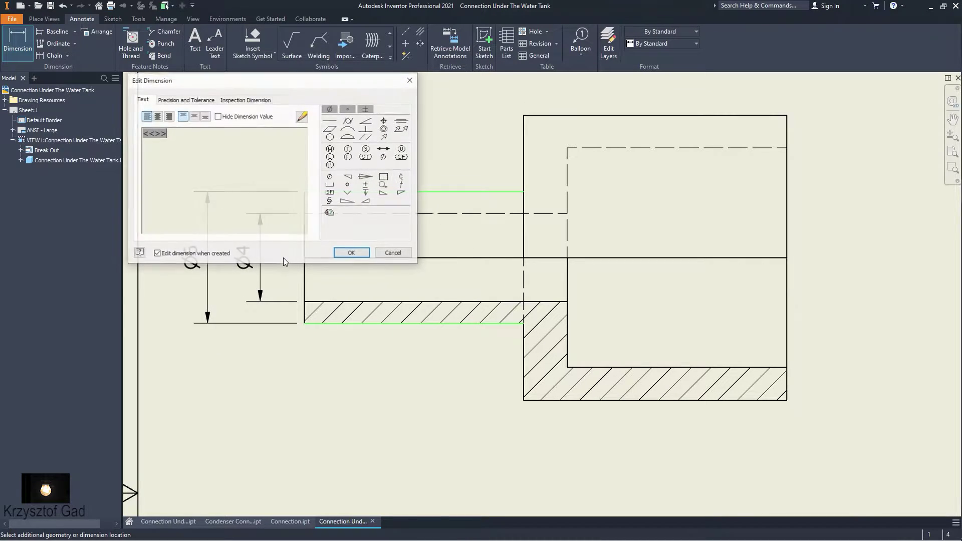
click(363, 257)
Add the 10, 12 and 22 length dimensions to the section view
scroll(363, 257, down, 2)
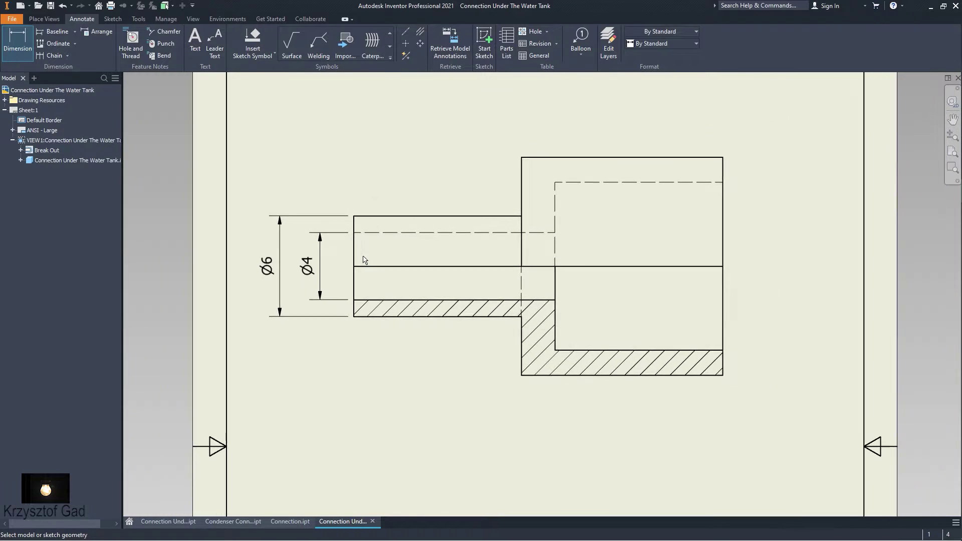
click(541, 324)
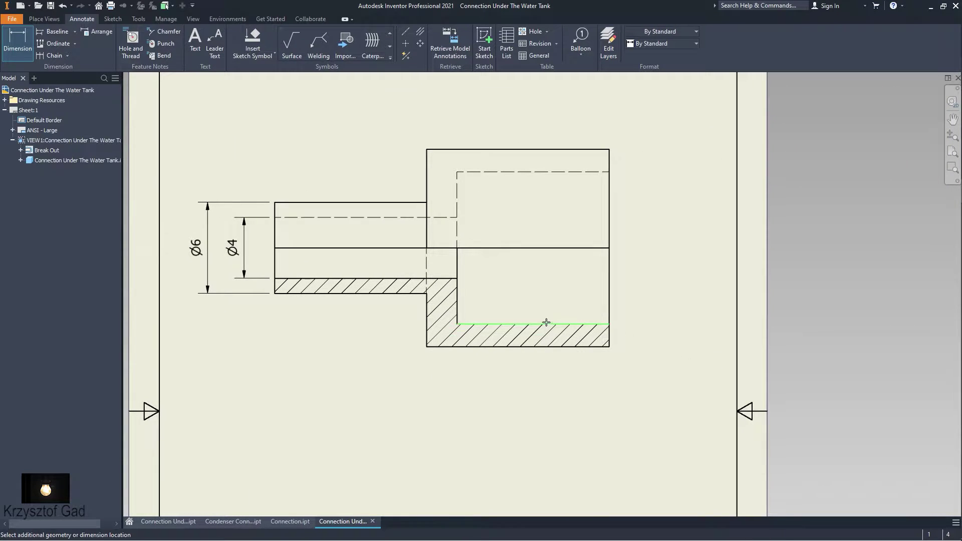
click(540, 299)
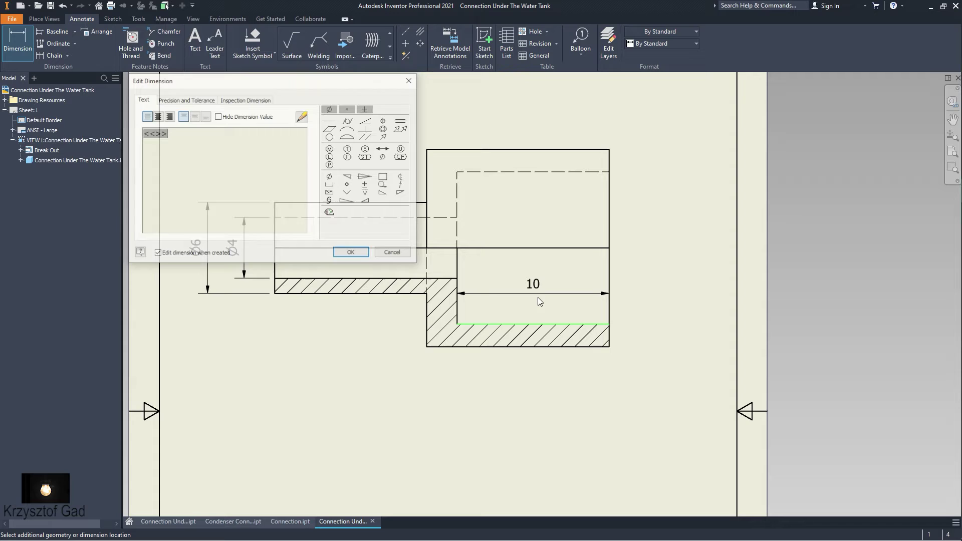
click(357, 254)
click(470, 349)
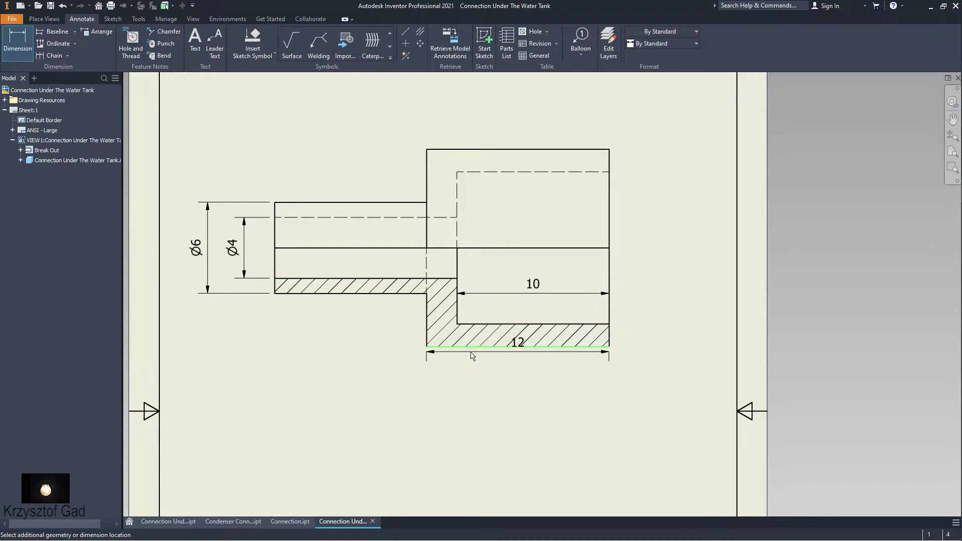
click(473, 382)
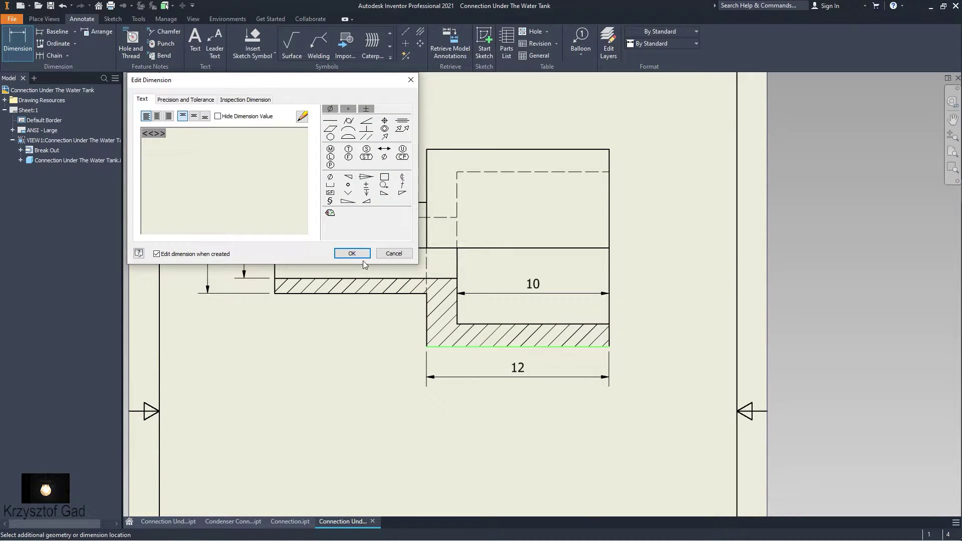
click(353, 254)
click(605, 308)
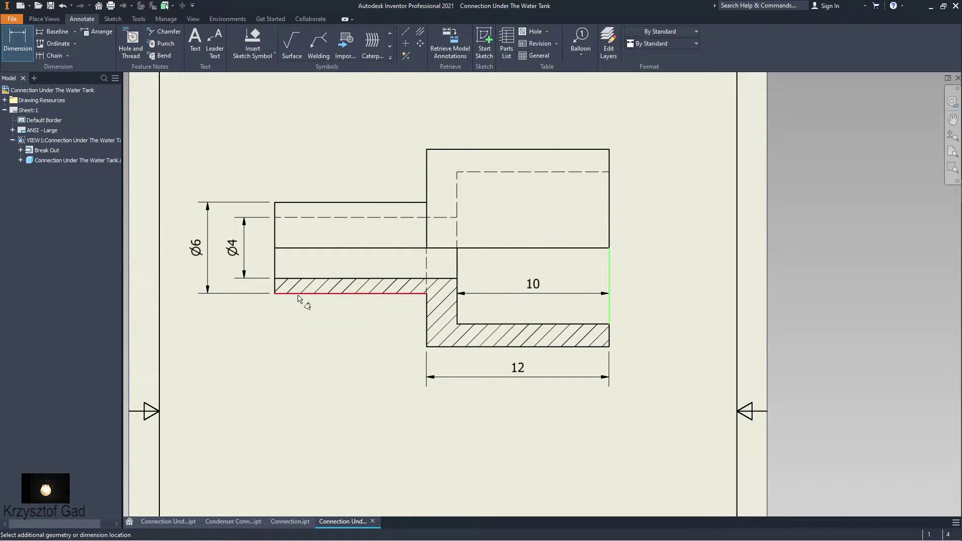
click(358, 411)
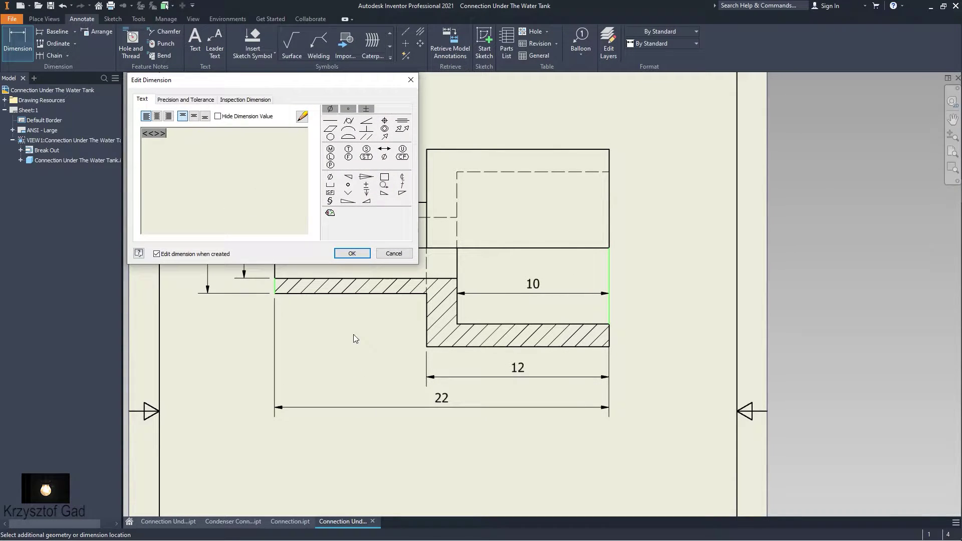
click(351, 253)
Add the Ø10 bore and Ø13 outer diameter dimensions right of the part
scroll(397, 253, down, 2)
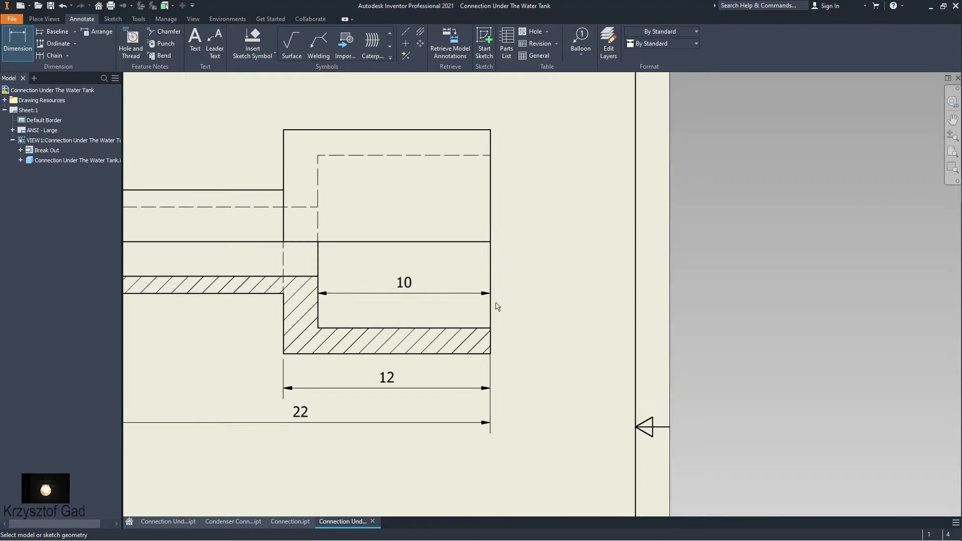
click(475, 329)
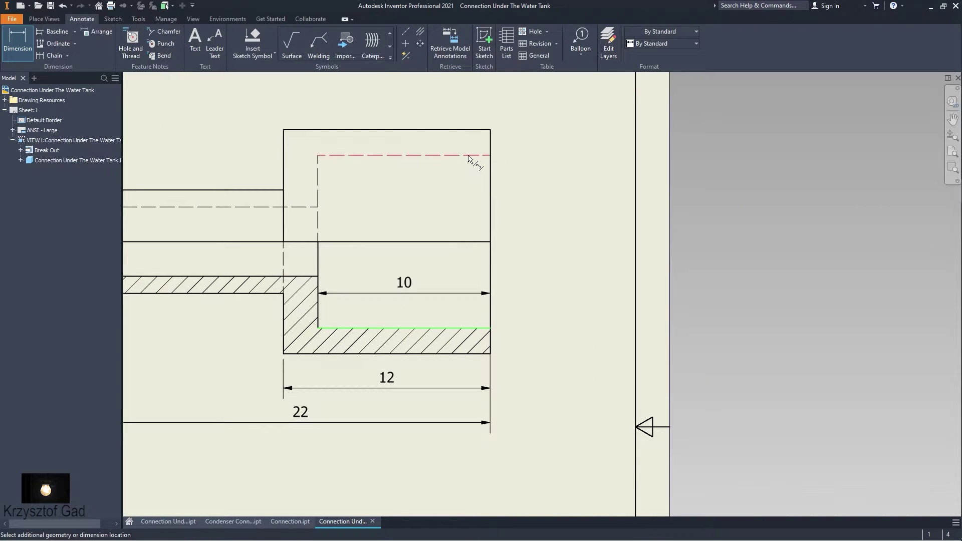
click(471, 155)
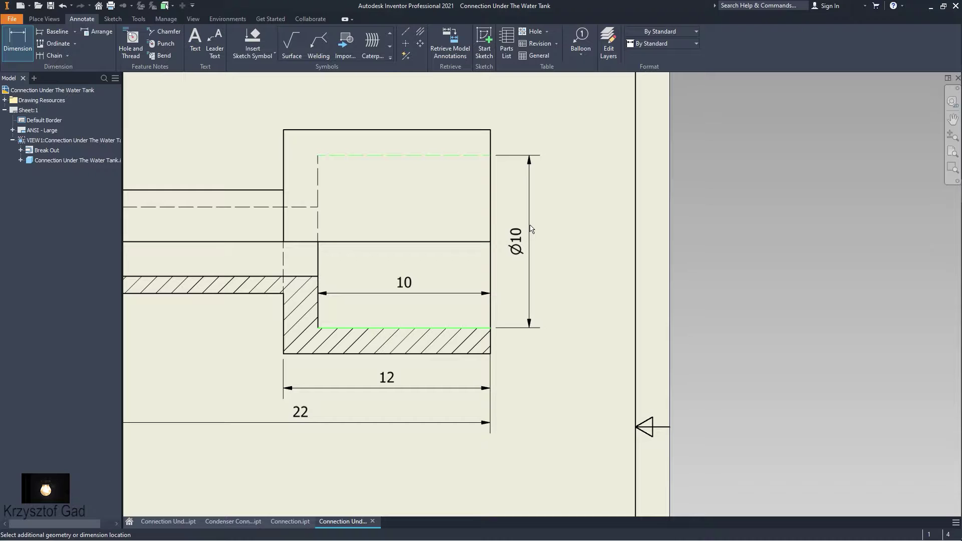
click(524, 228)
click(349, 251)
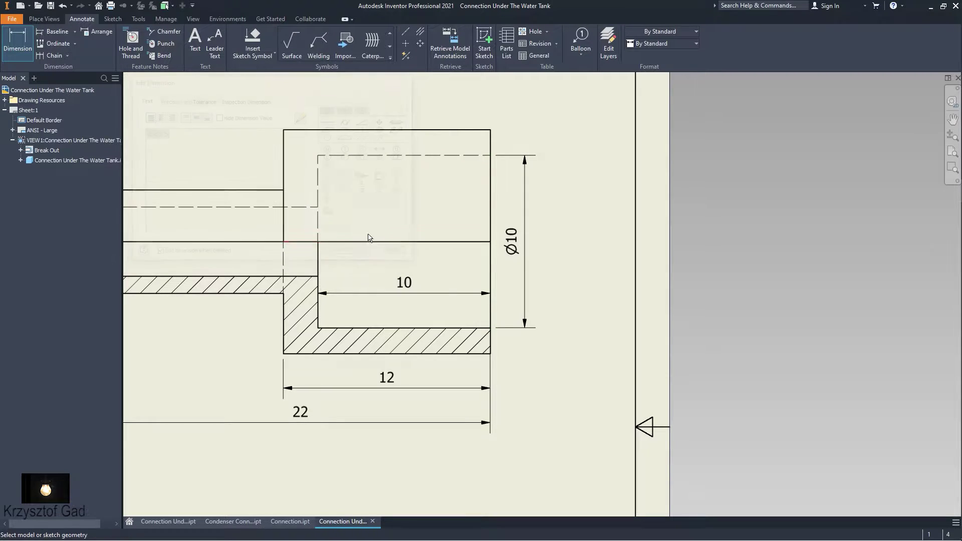
click(432, 130)
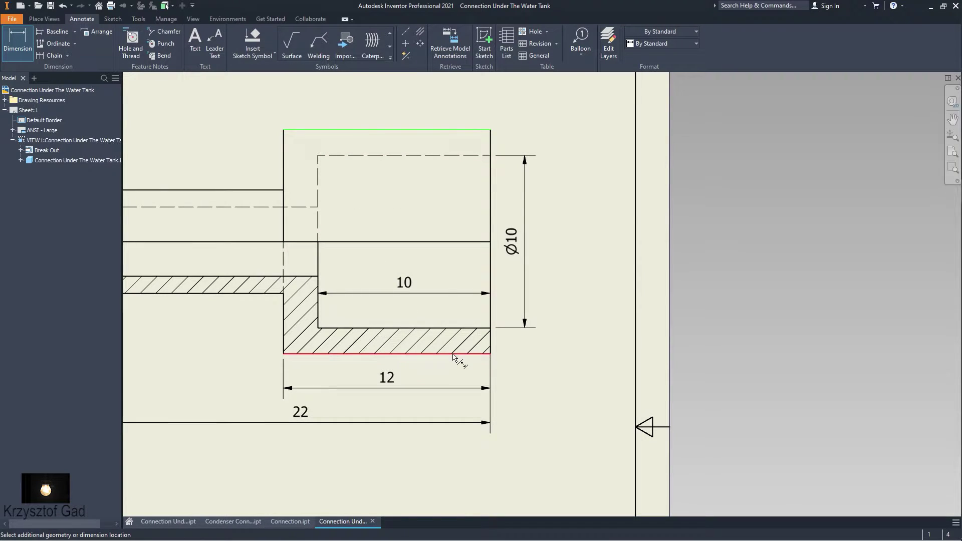
click(456, 353)
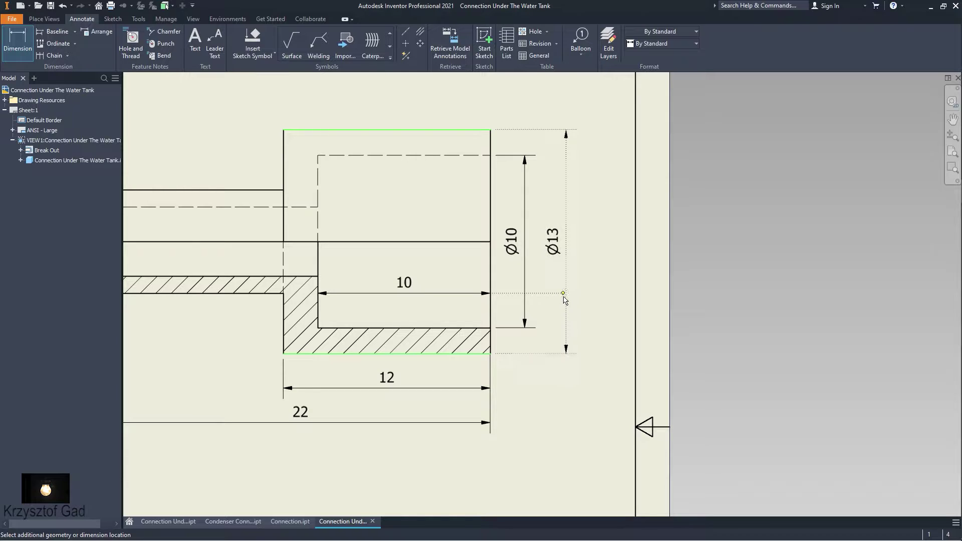
click(563, 292)
click(350, 250)
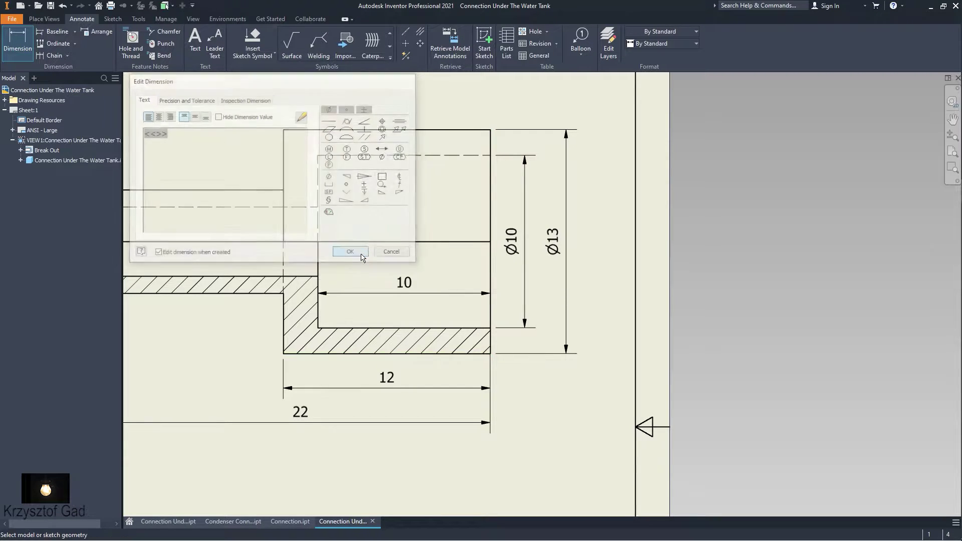
middle_drag(220, 265, 377, 264)
Make Ø4 a half-dimension: set its upper arrowhead to None and hide its upper extension line
key(Escape)
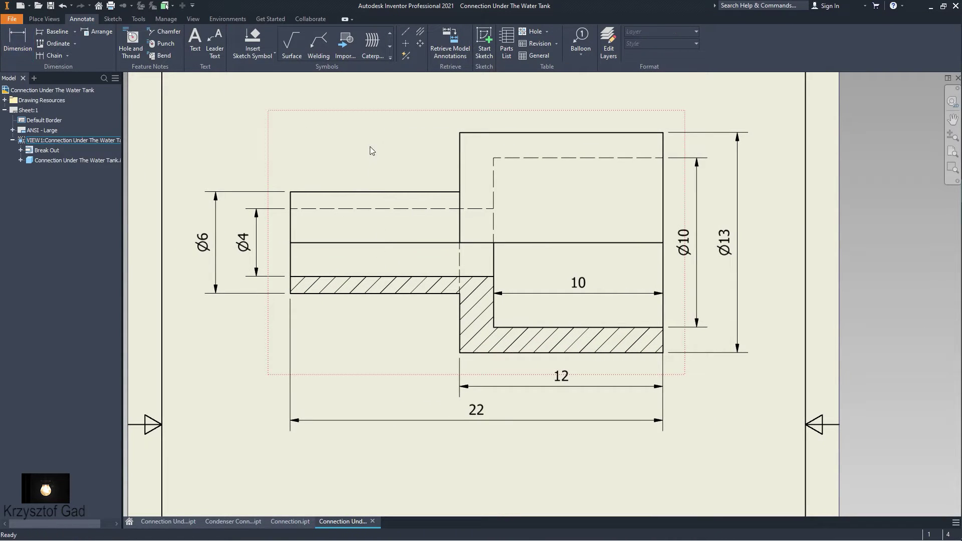
double_click(369, 146)
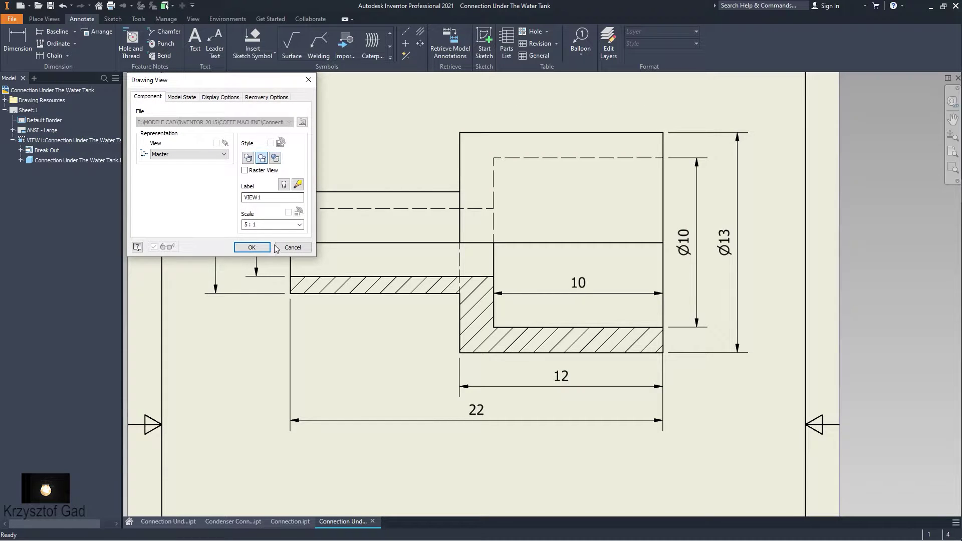
click(251, 248)
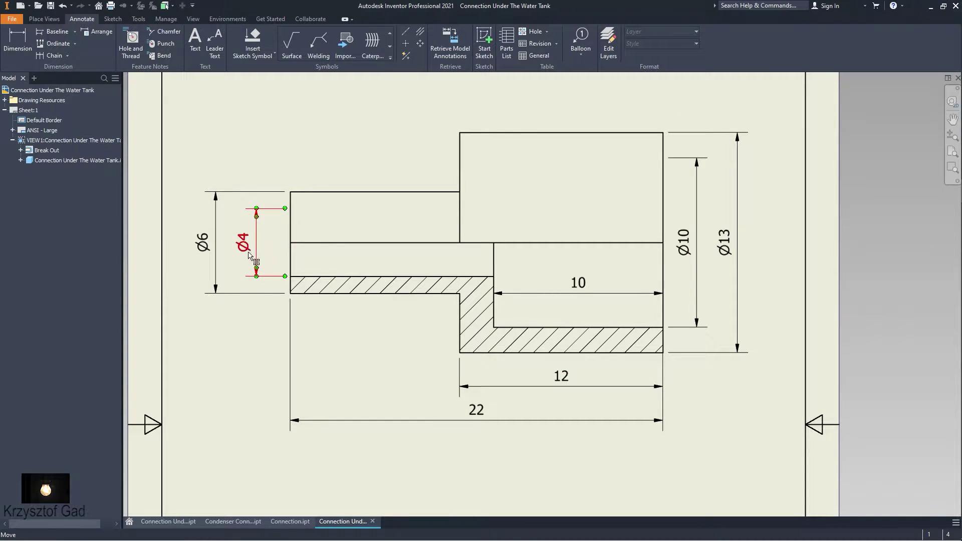
right_click(257, 230)
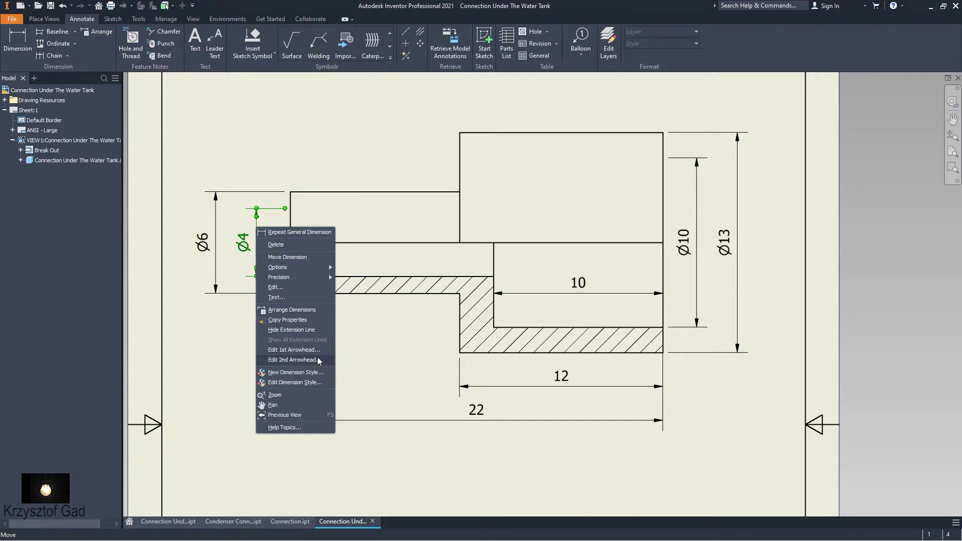
click(296, 359)
click(388, 380)
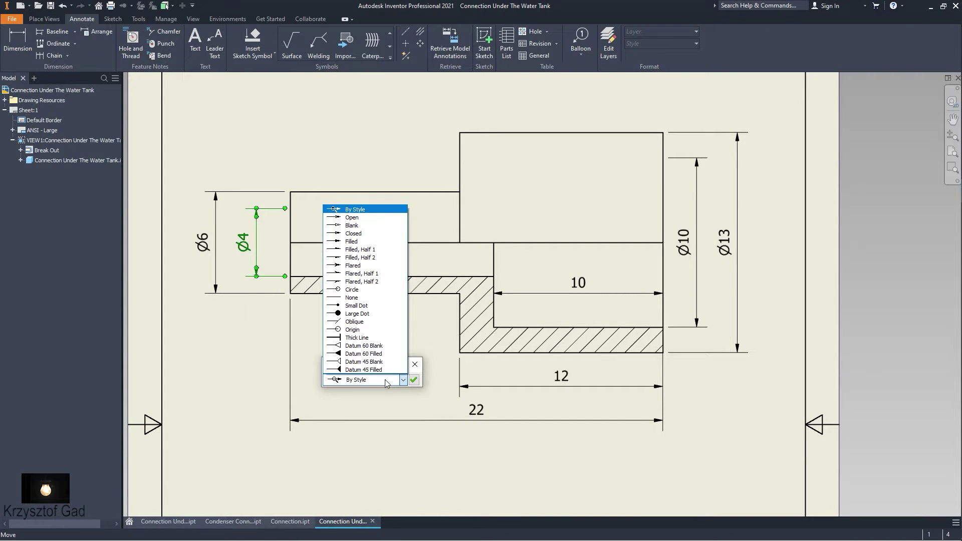
click(373, 322)
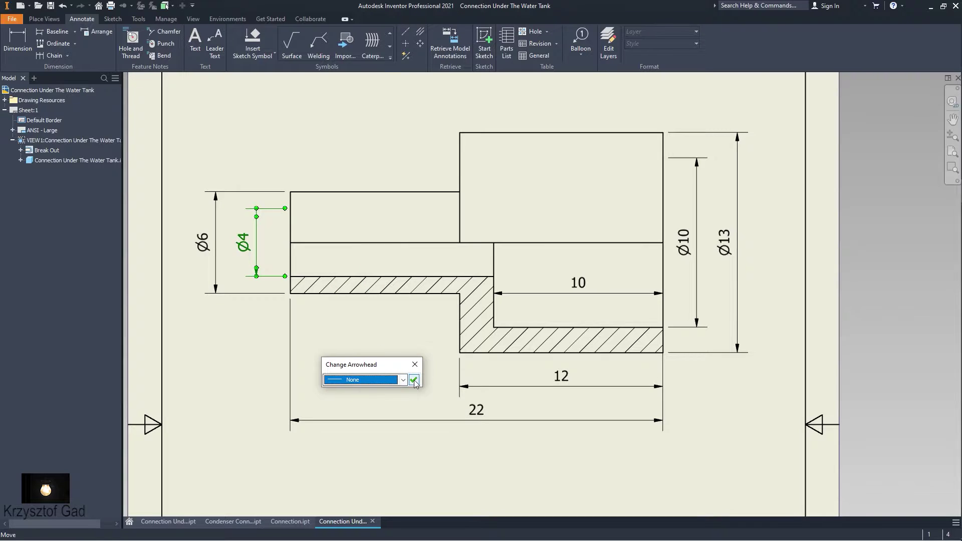
click(413, 380)
right_click(273, 209)
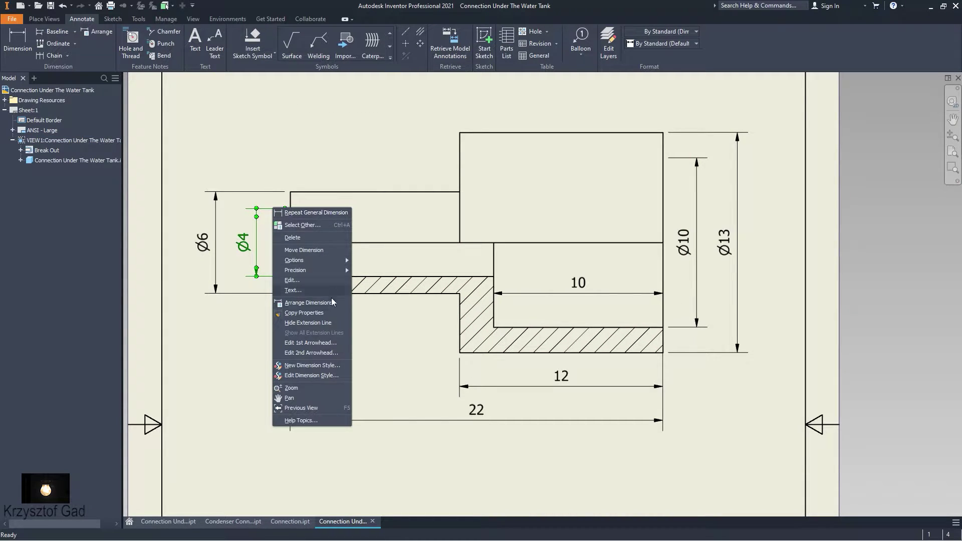
click(331, 323)
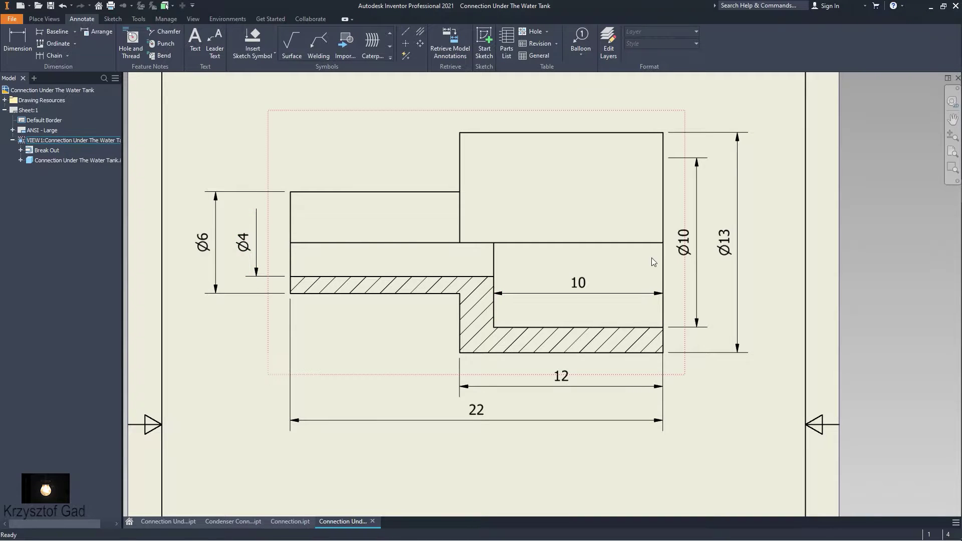
Make Ø10 a half-dimension: set its upper arrowhead to None and hide its upper extension line
click(696, 200)
right_click(696, 199)
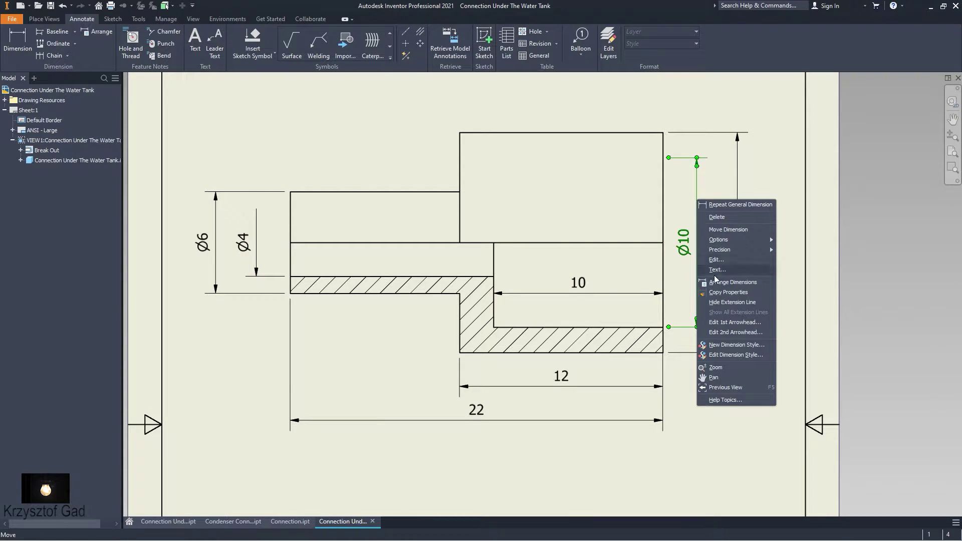
click(730, 333)
click(815, 355)
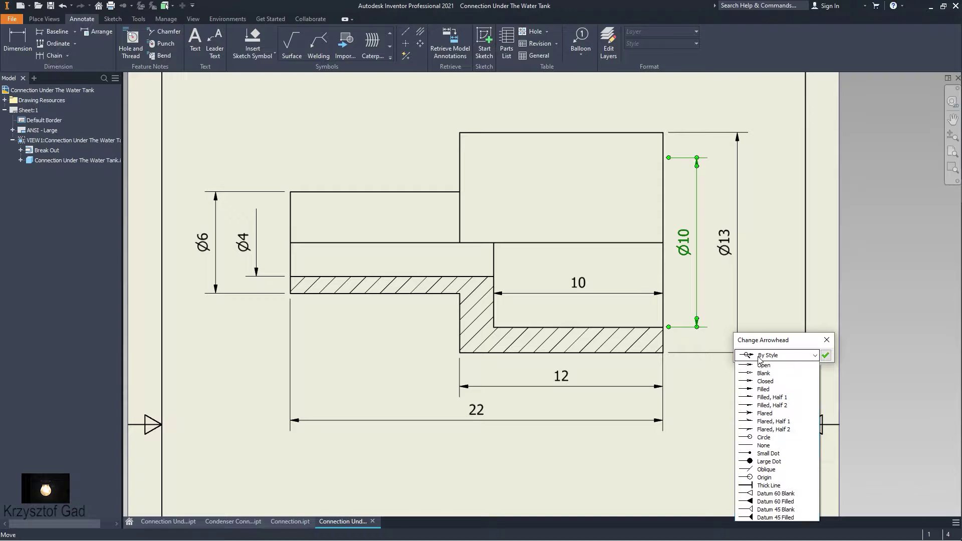
click(796, 454)
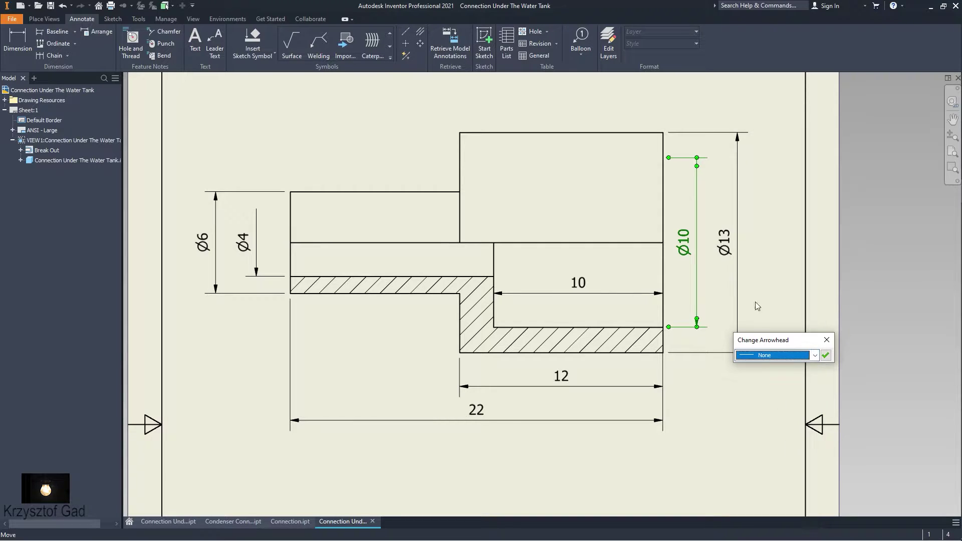
click(825, 355)
right_click(680, 158)
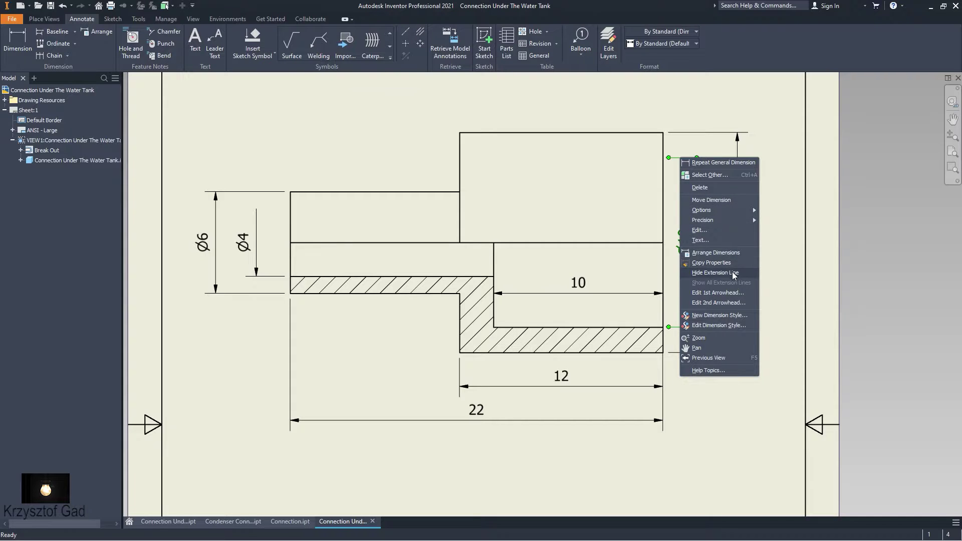
key(Escape)
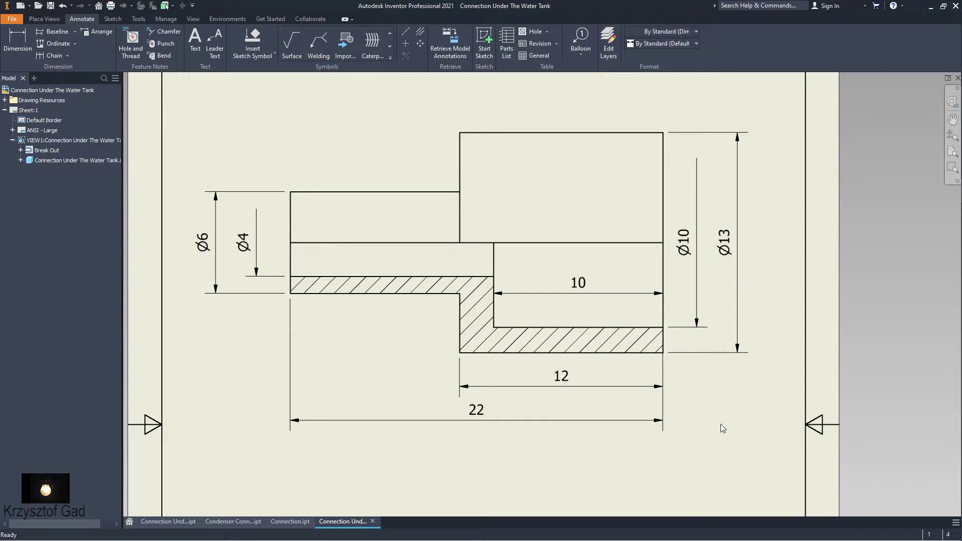
Fit the whole A4 sheet in view, save the Connection Under The Water Tank drawing, and return Home
key(Home)
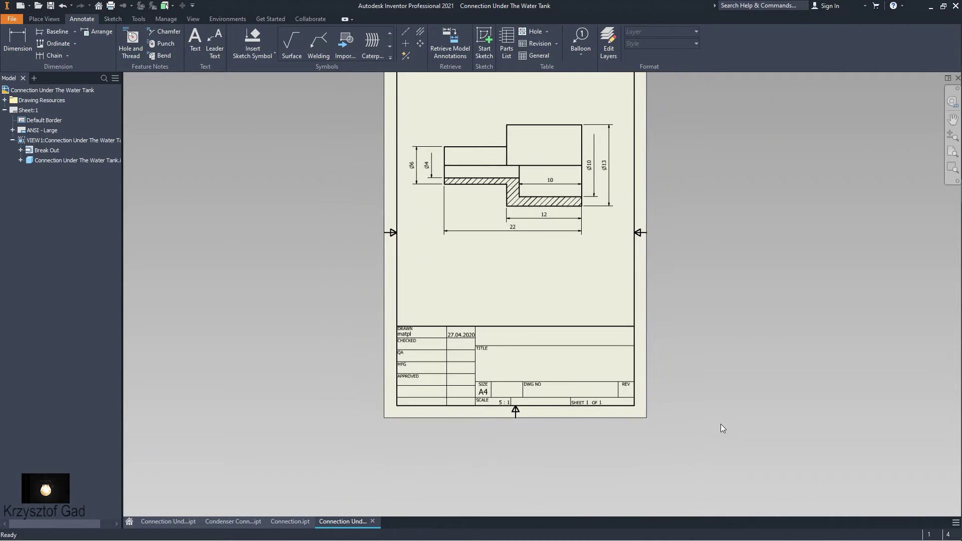
scroll(720, 426, up, 4)
scroll(720, 425, down, 4)
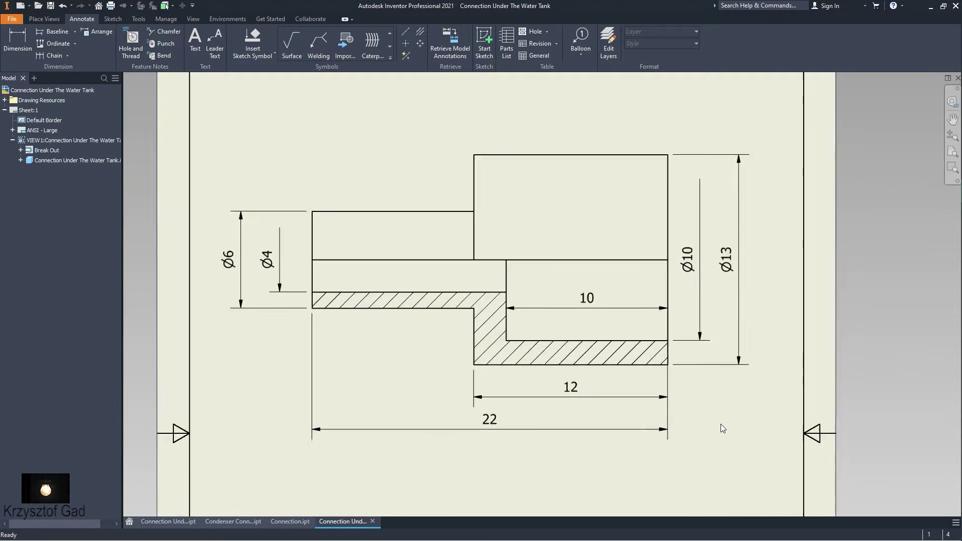
click(952, 152)
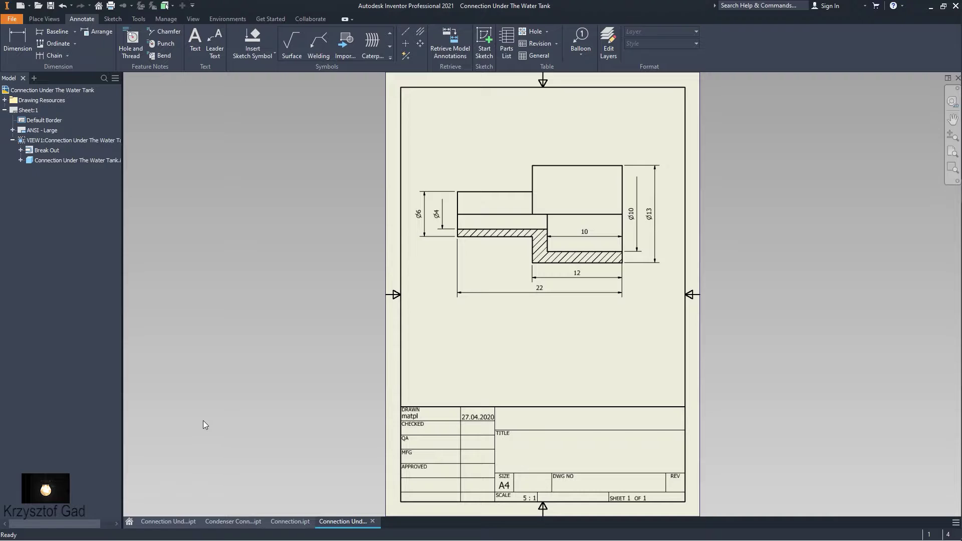
key(ctrl+s)
click(129, 521)
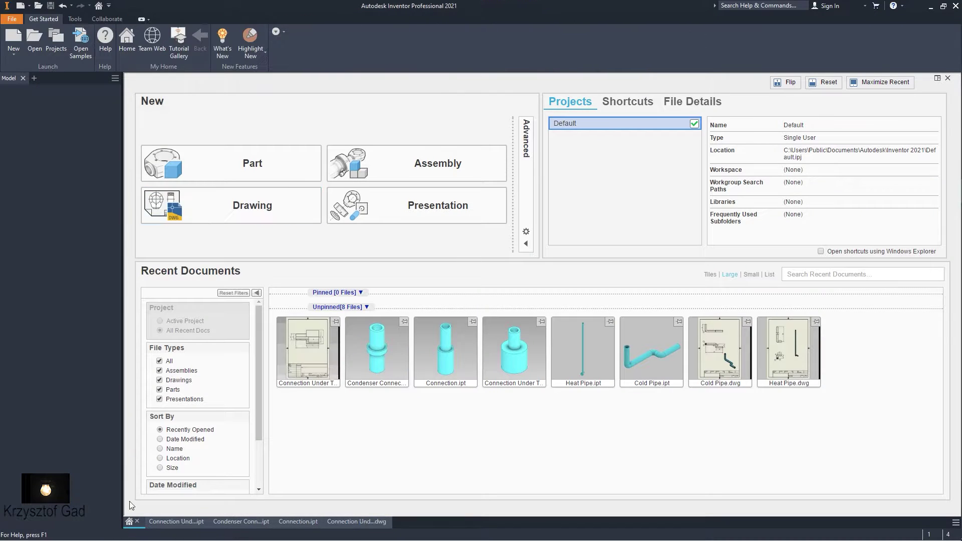
Create Drawing2 and change Sheet:1 to A4 portrait
click(229, 212)
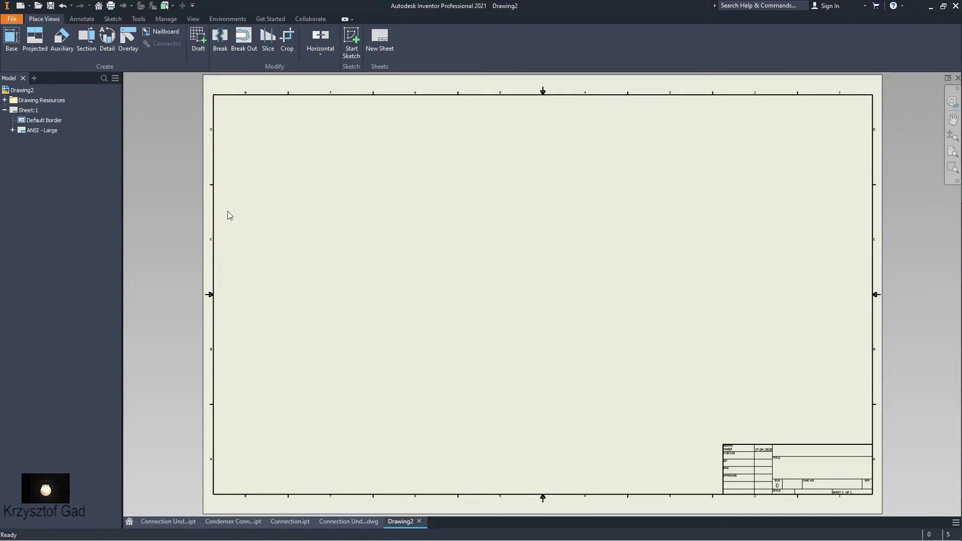
right_click(24, 109)
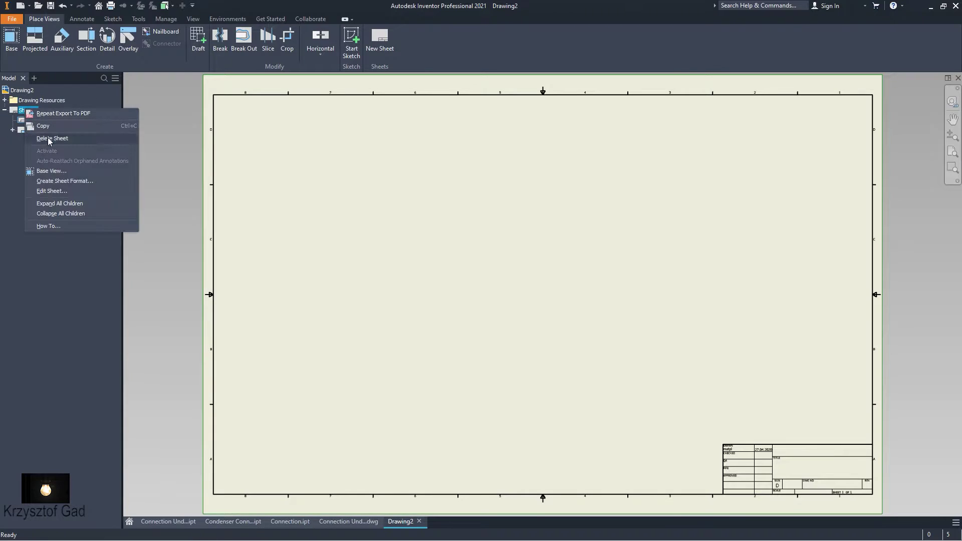
click(55, 191)
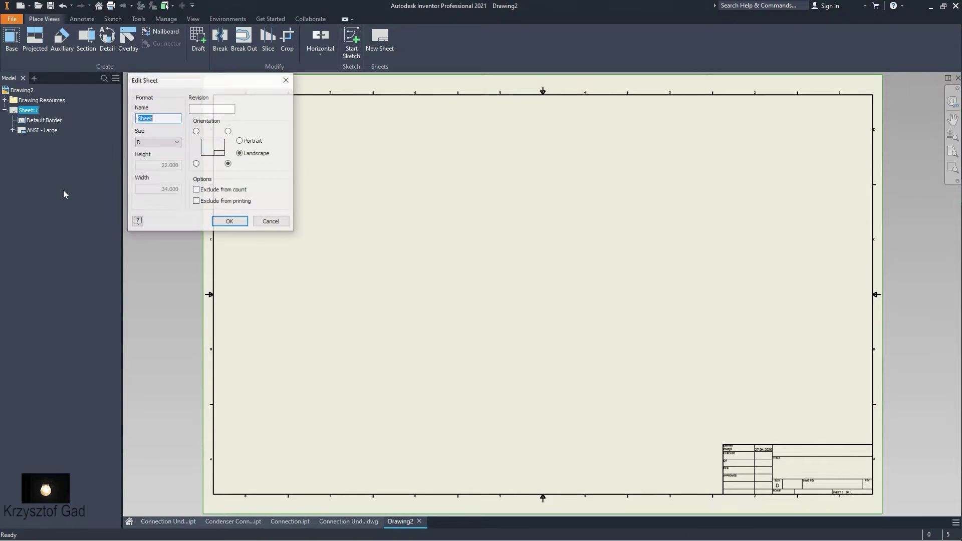
click(154, 144)
click(166, 196)
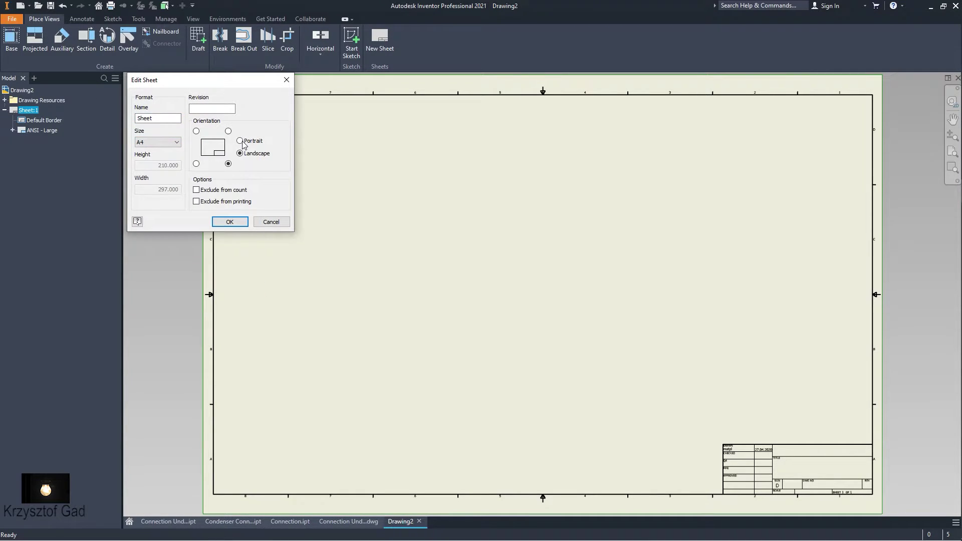
click(235, 220)
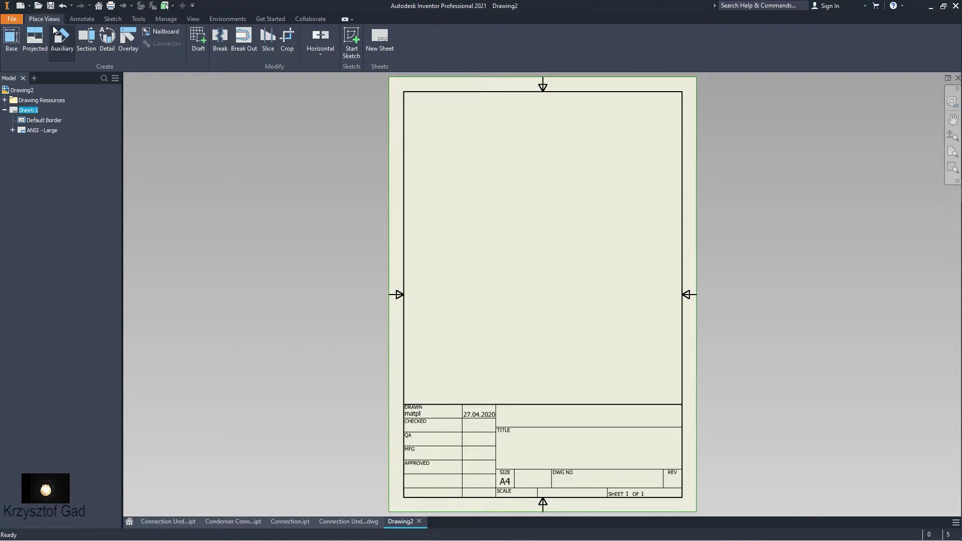
Place Condenser Connector.ipt as a horizontal 5:1 base view near the top of the sheet
click(11, 38)
click(194, 122)
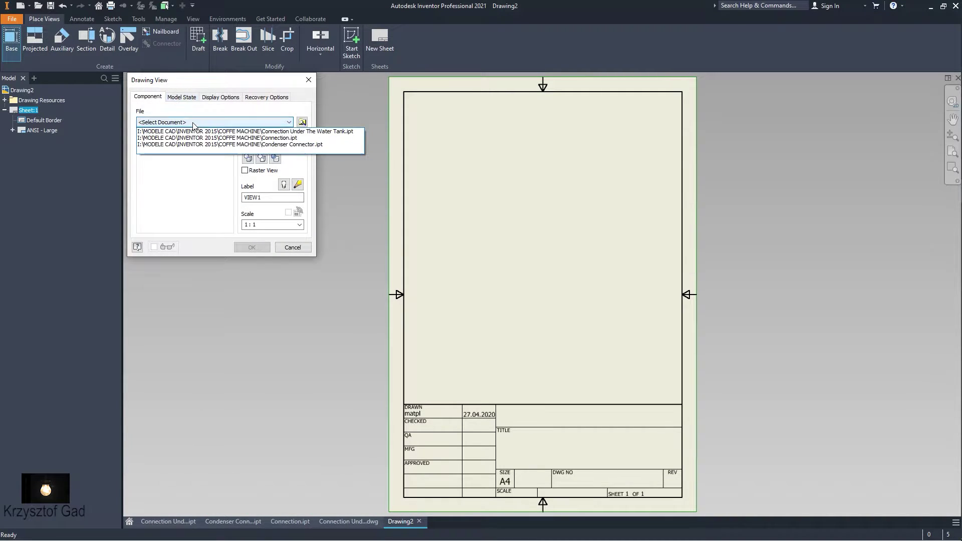
click(198, 144)
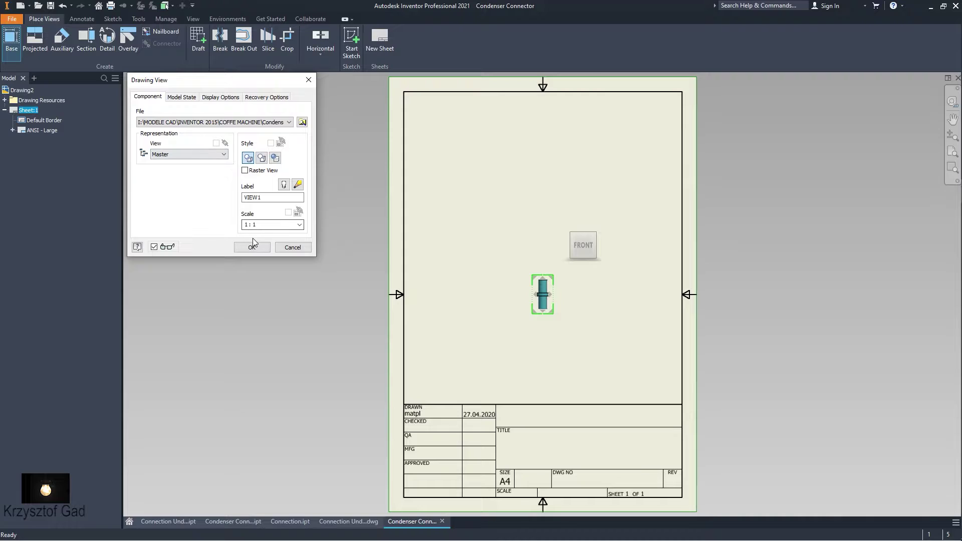
click(300, 225)
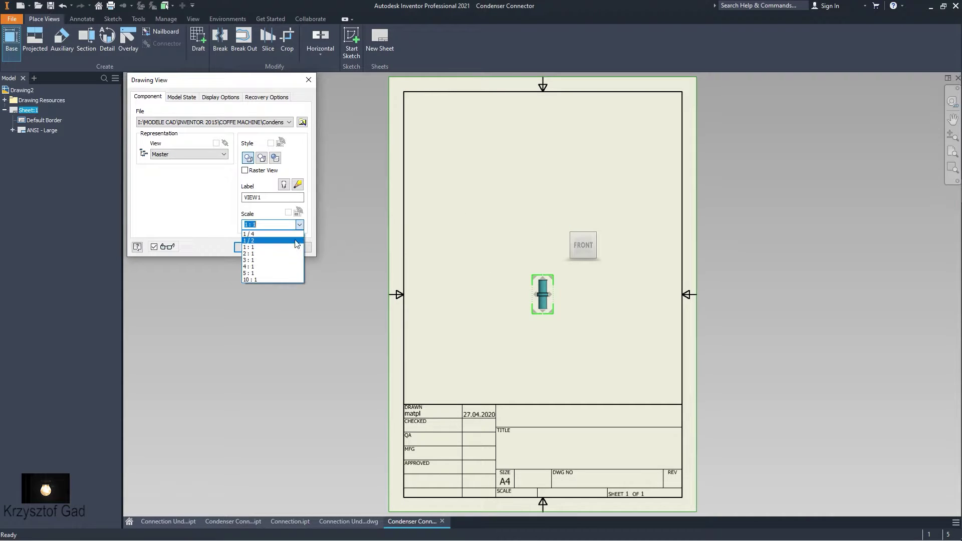
click(304, 271)
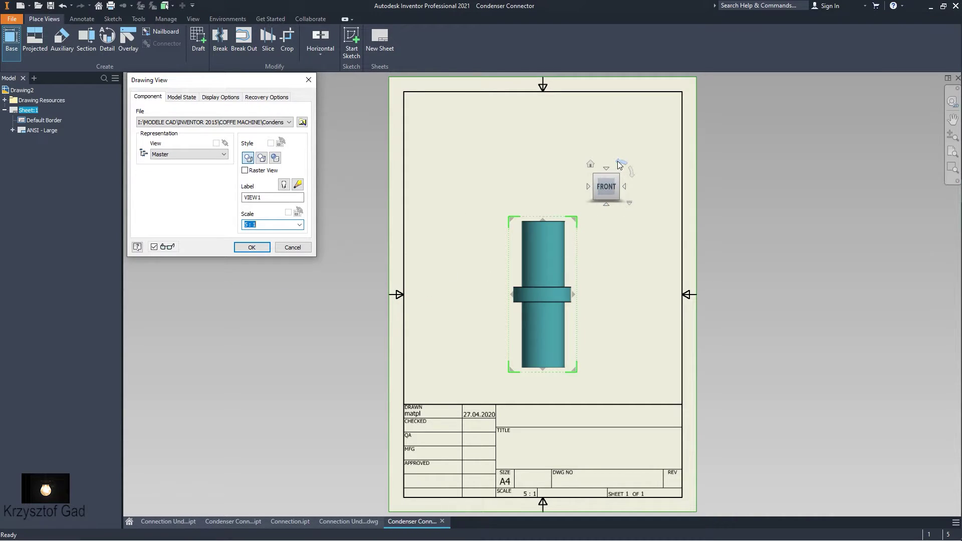
click(620, 163)
click(251, 246)
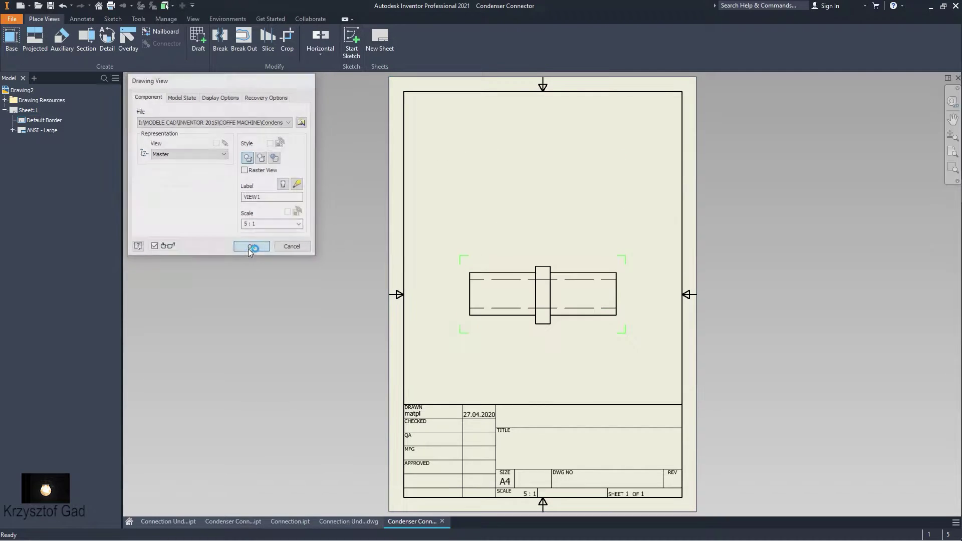
drag(535, 260, 533, 180)
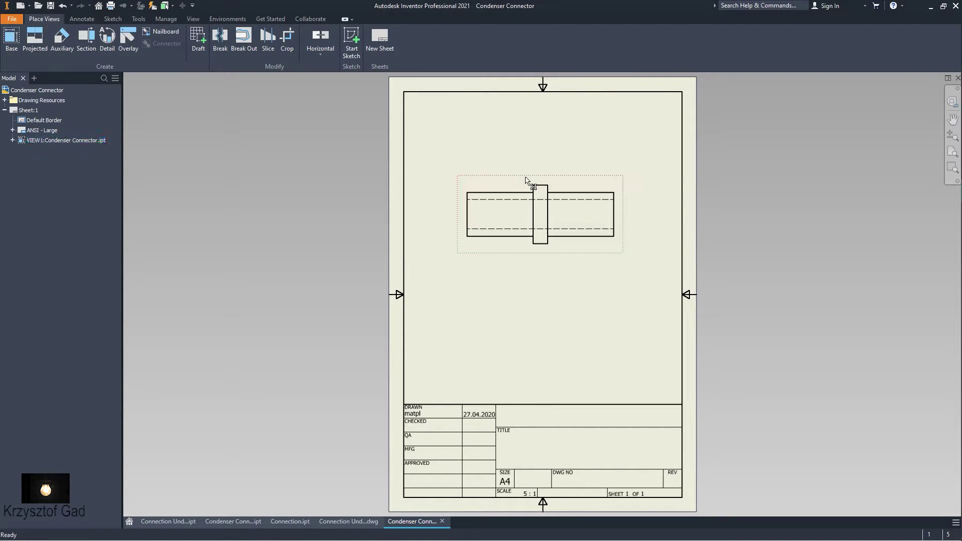
Start a sketch on the Condenser Connector view with the Rectangle tool
click(112, 22)
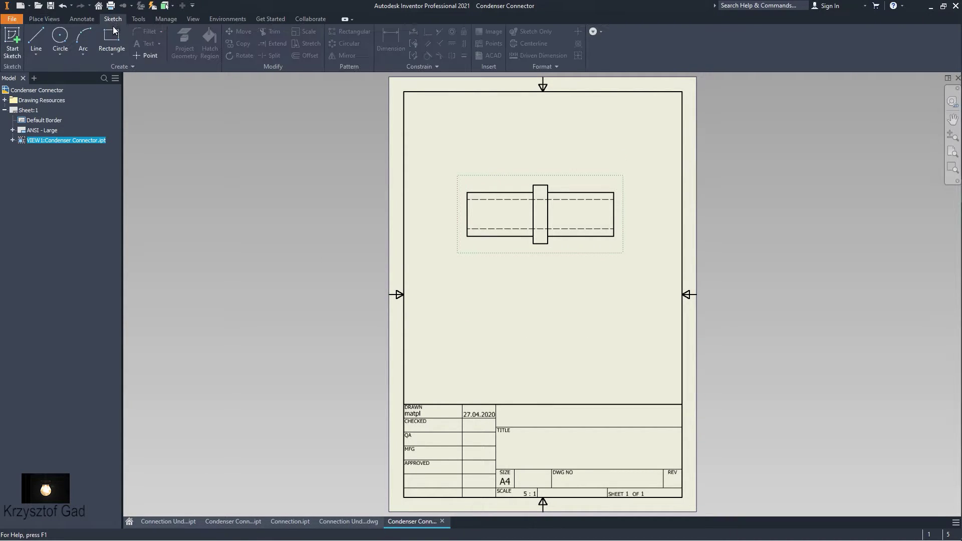
click(12, 41)
click(112, 40)
scroll(526, 235, up, 5)
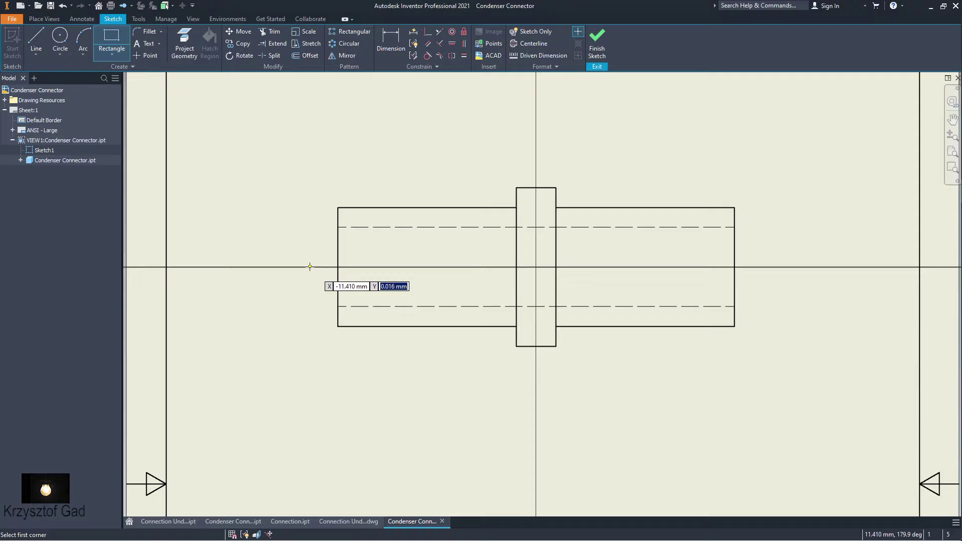
Draw a rectangle over the lower half of the Condenser Connector view and finish the sketch
click(309, 266)
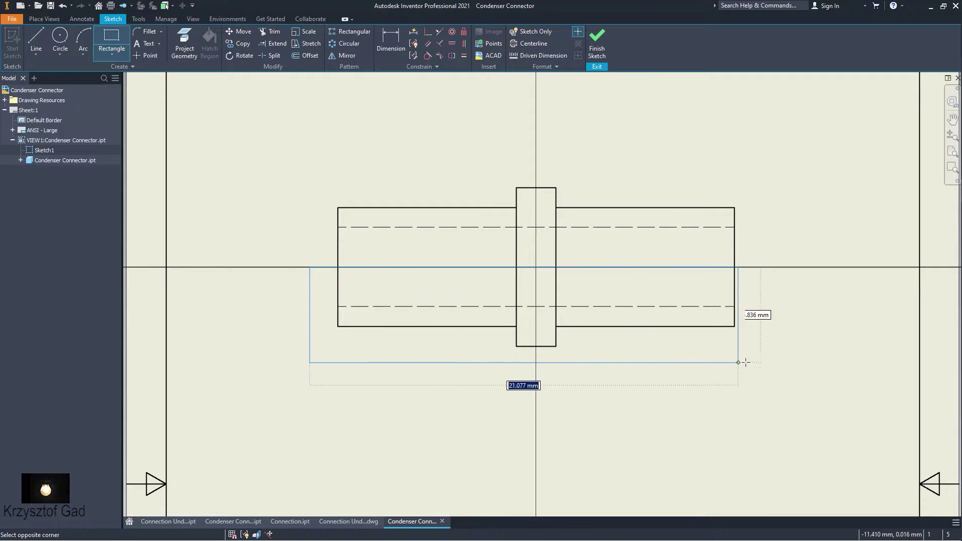
click(791, 371)
click(597, 35)
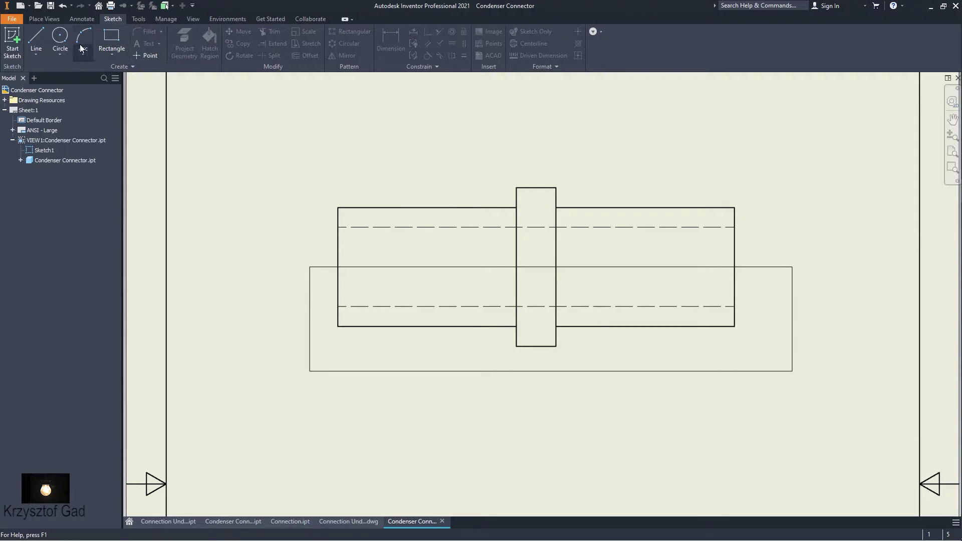
click(56, 20)
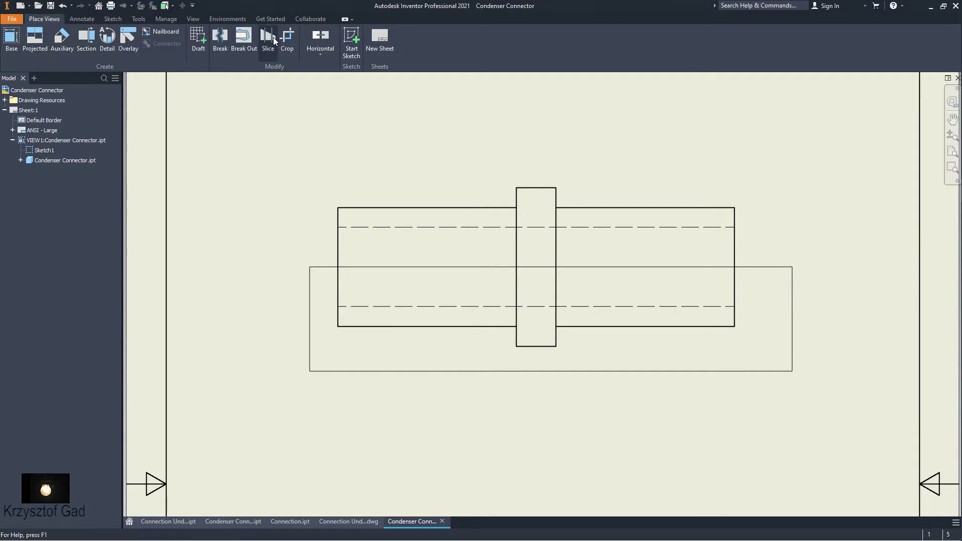
Cut a break-out section through that rectangle, with depth taken from the collar's edge
click(249, 41)
click(393, 211)
text(4)
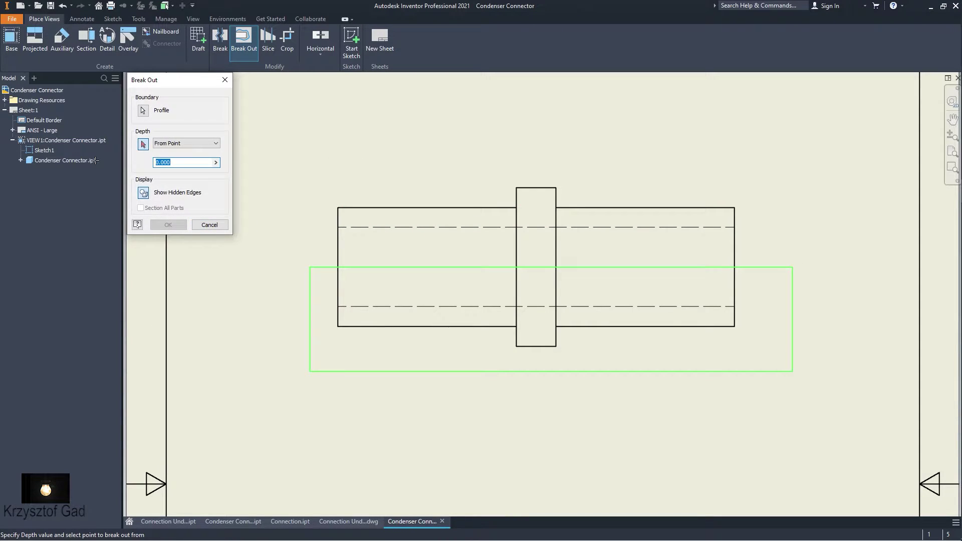
click(556, 248)
click(168, 225)
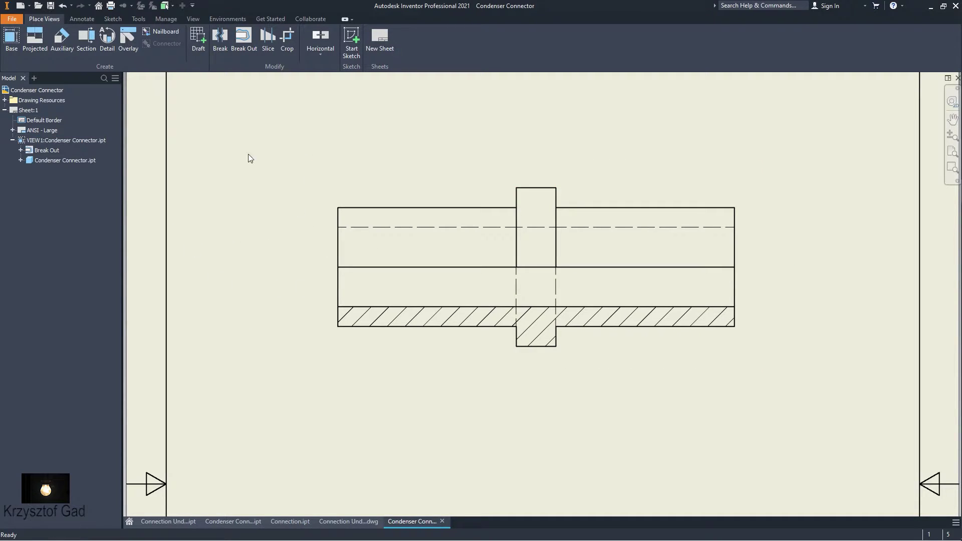
Dimension the 2 collar length and the 20 overall length below the section view
click(89, 20)
click(22, 37)
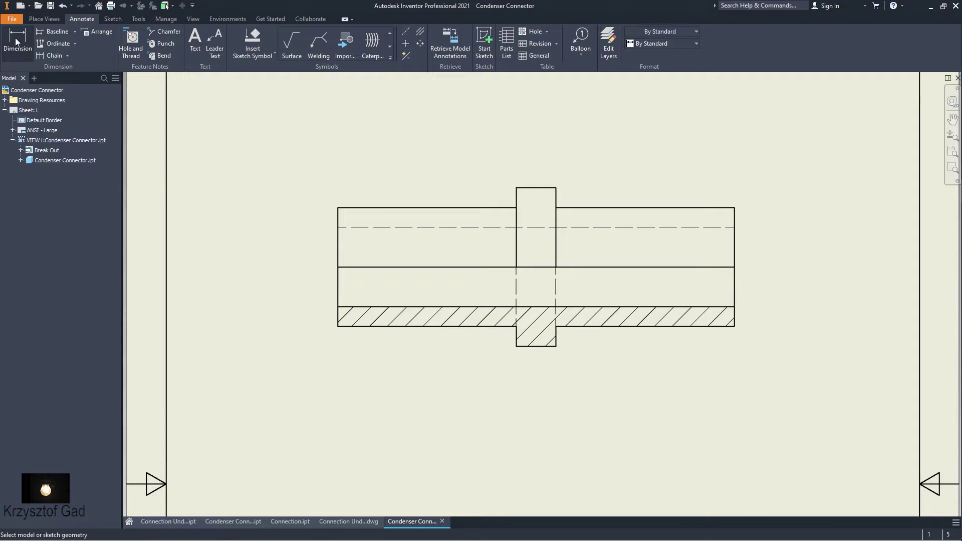
click(545, 349)
click(546, 388)
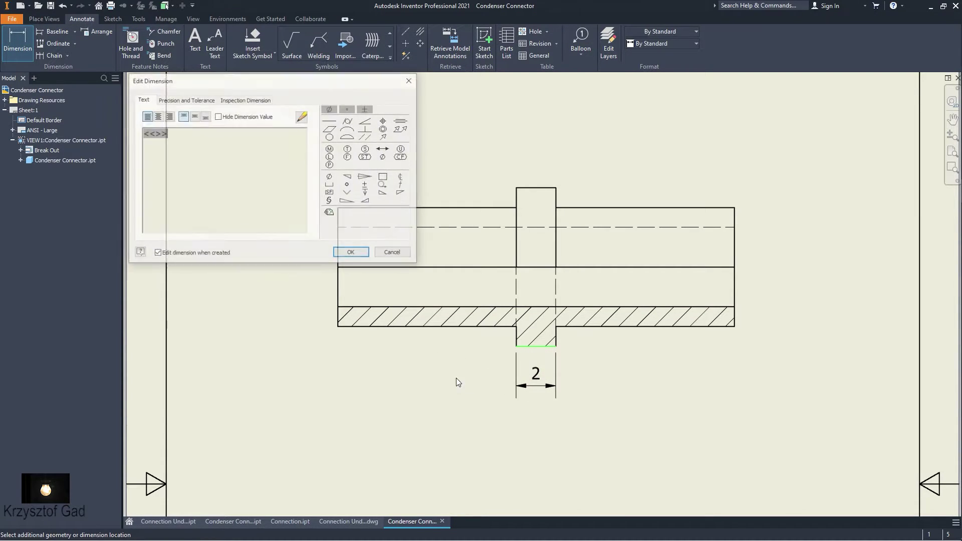
click(352, 253)
click(336, 295)
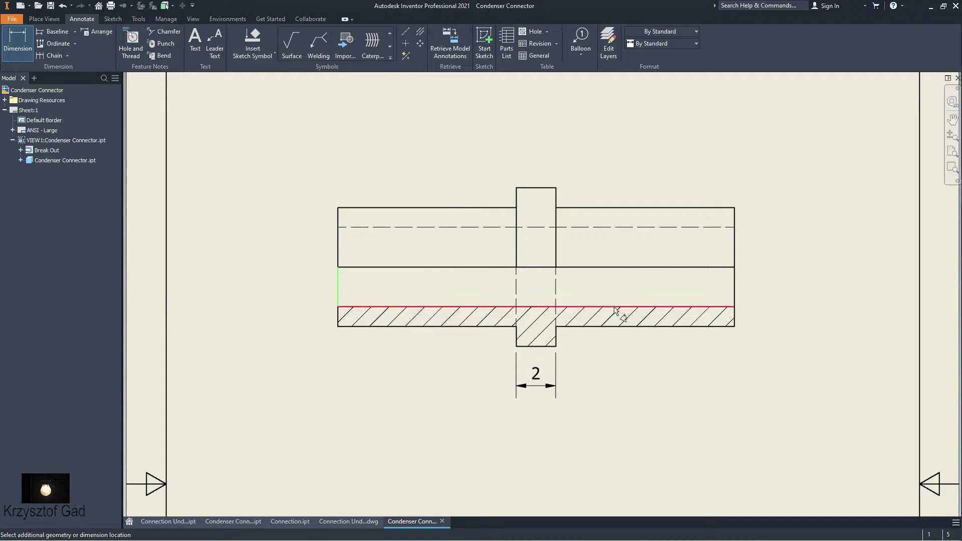
click(734, 298)
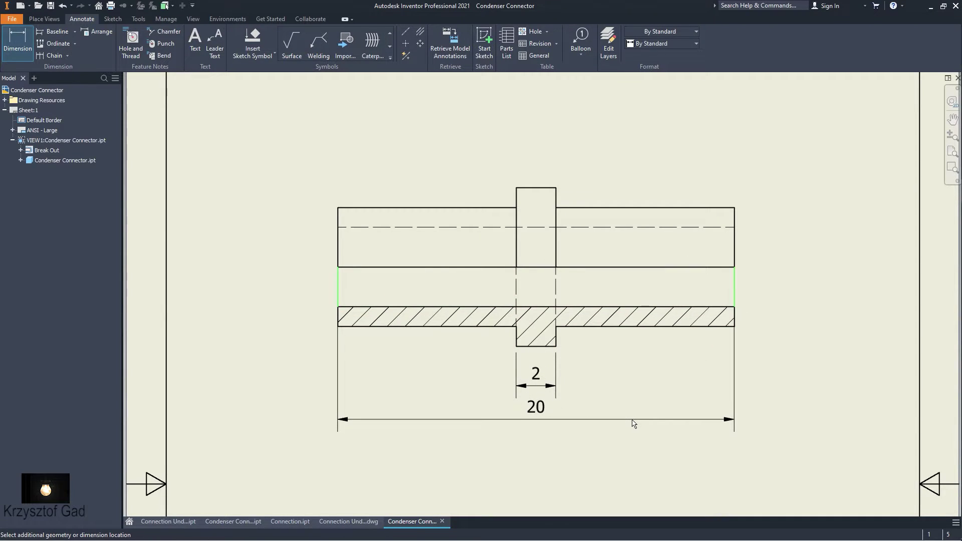
click(634, 421)
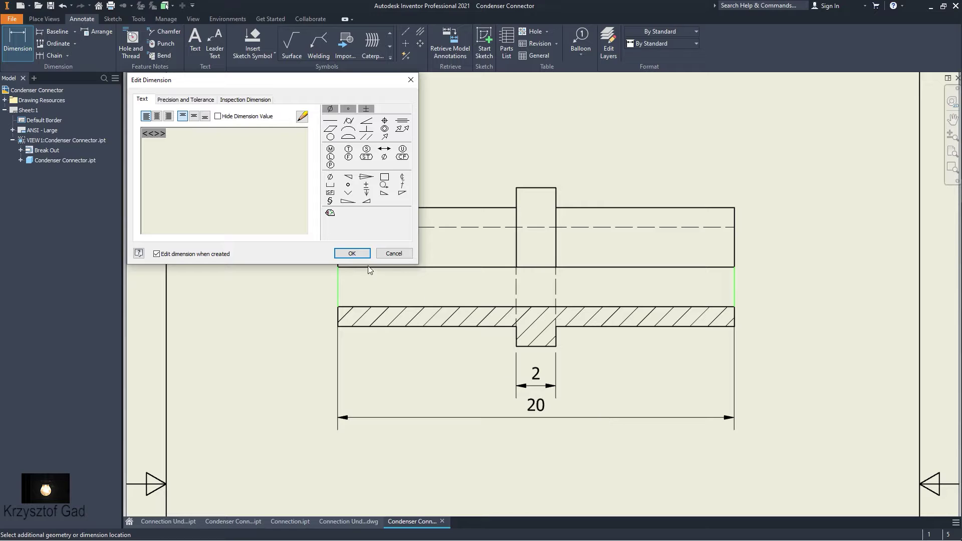
click(352, 253)
Add the Ø4 diameter dimension to the right of the section view
middle_drag(701, 313, 461, 313)
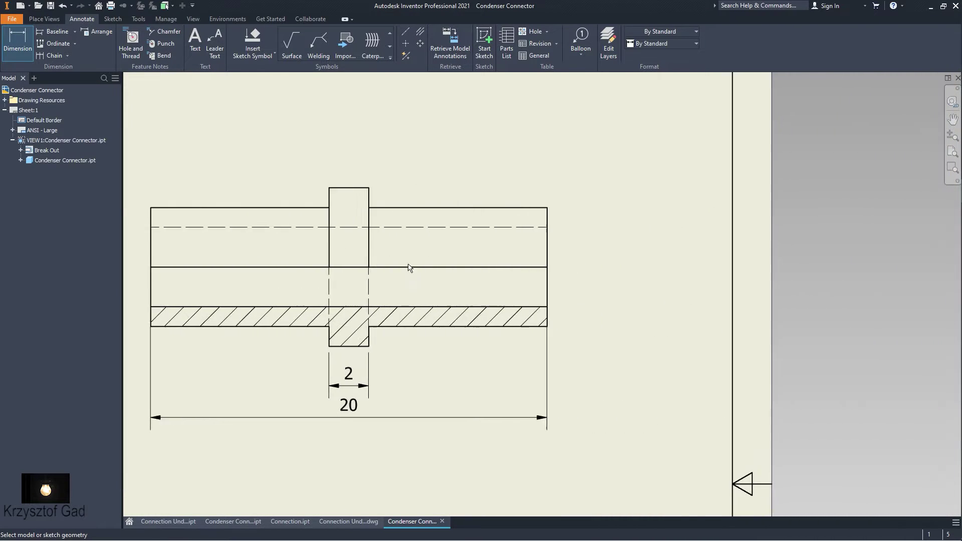
click(461, 306)
click(471, 228)
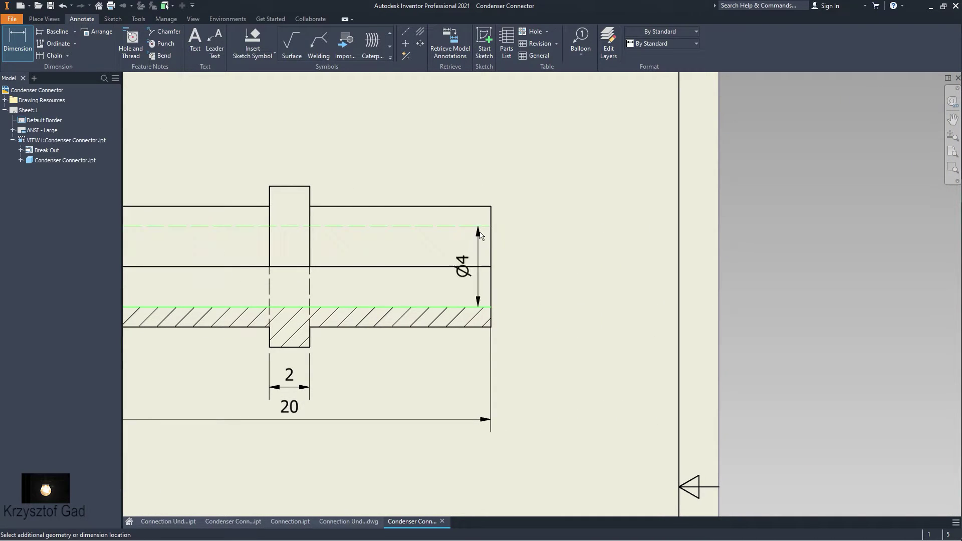
click(534, 256)
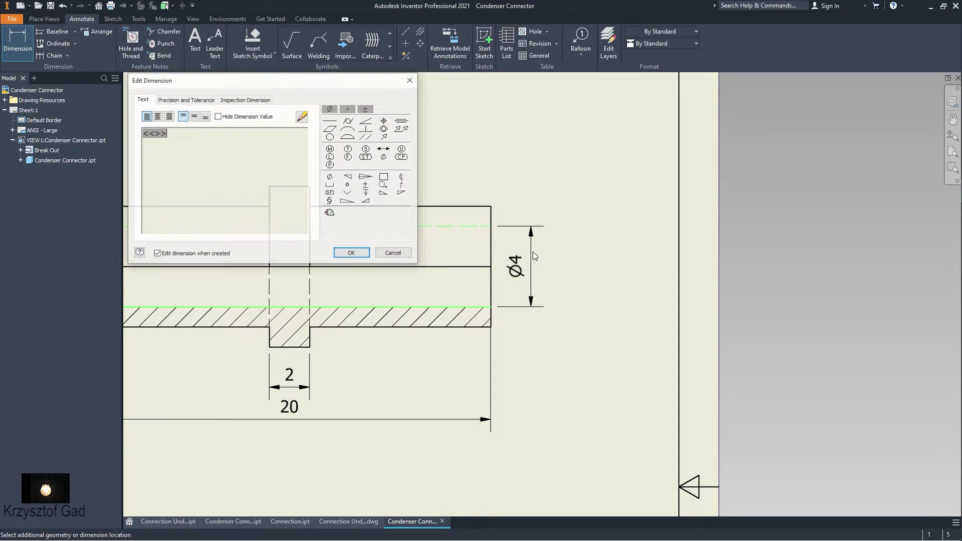
click(352, 254)
Add the Ø6 and Ø8 diameters, stacked outward beside the Ø4
click(469, 329)
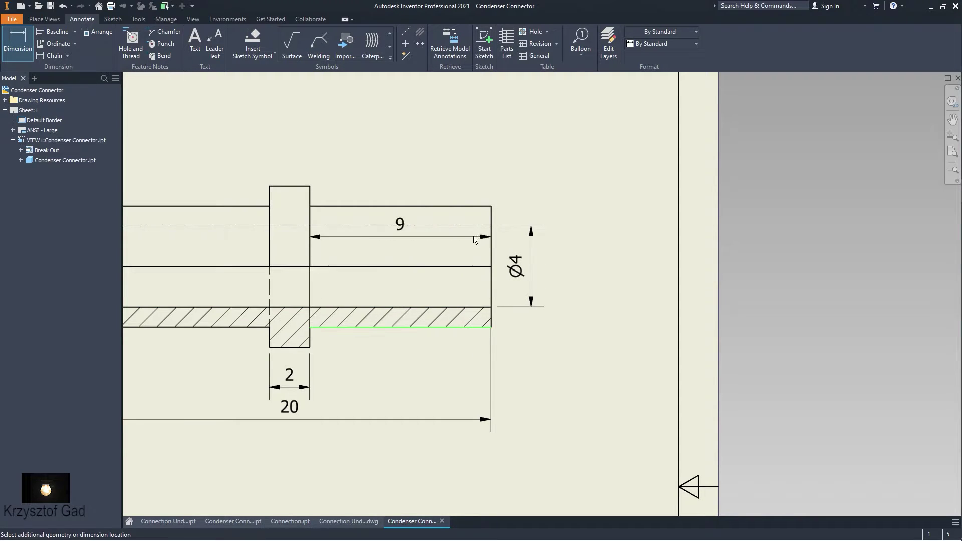
click(472, 206)
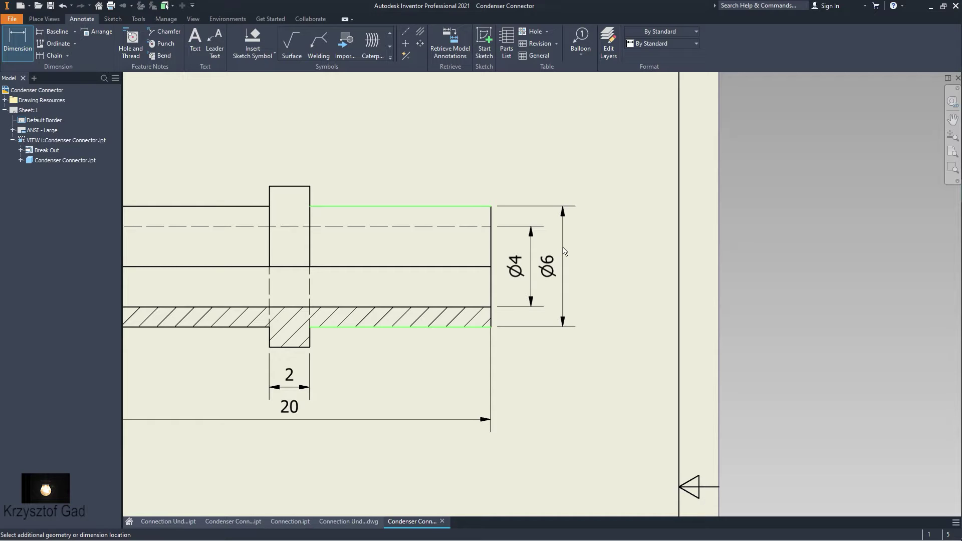
click(565, 252)
click(368, 254)
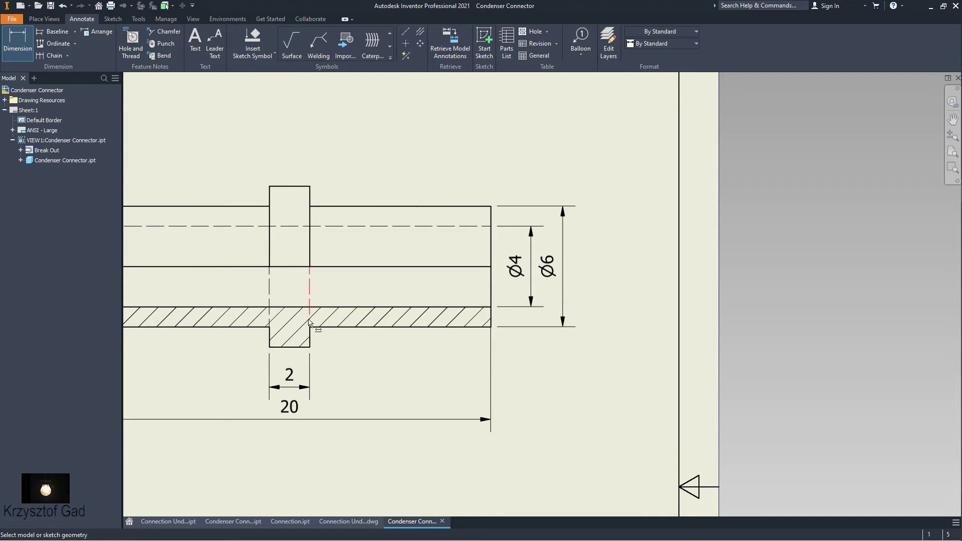
click(297, 347)
click(301, 187)
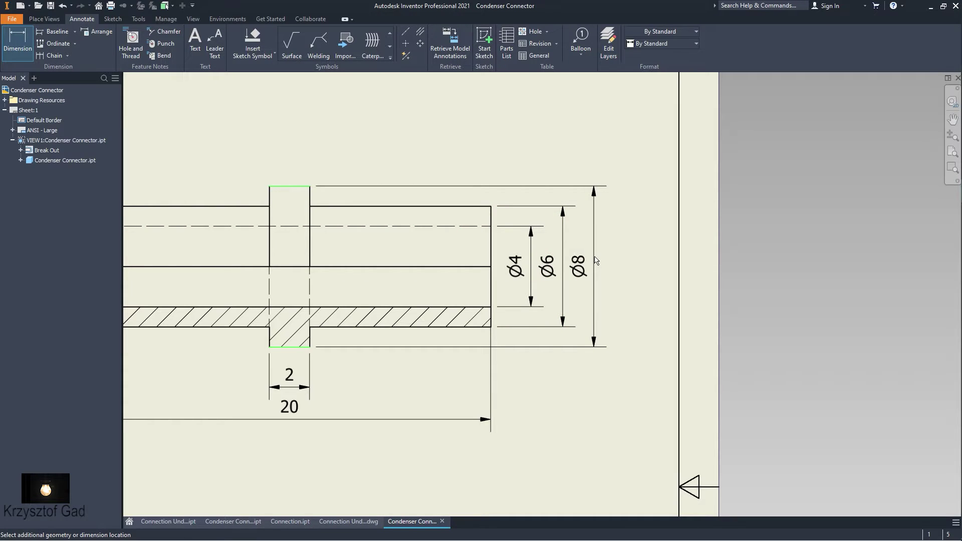
click(598, 261)
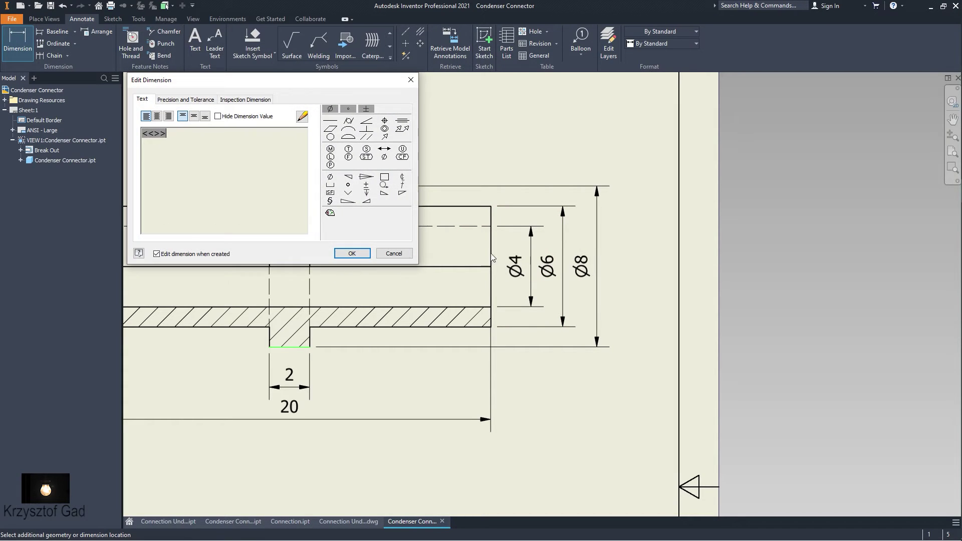
click(352, 253)
scroll(476, 231, up, 3)
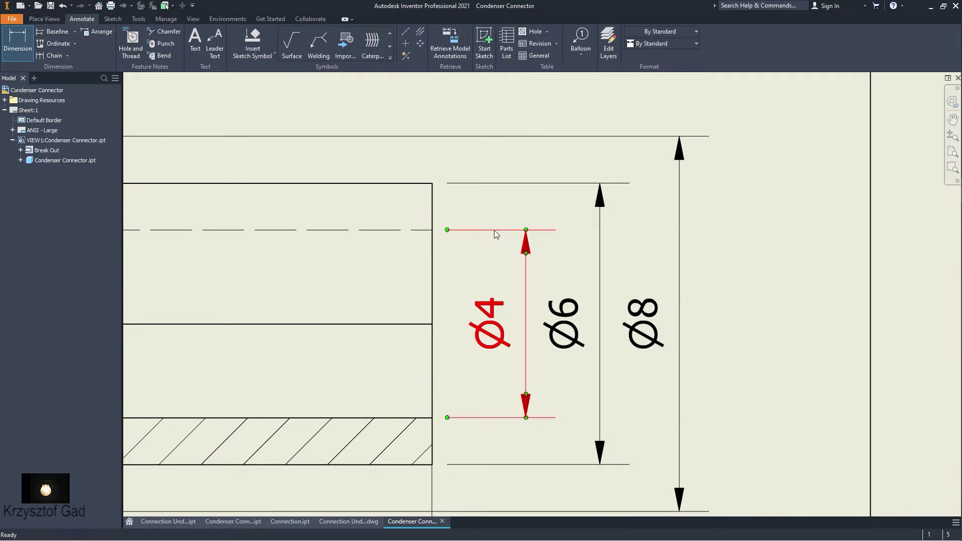
Set the Ø4 dimension's upper arrowhead to None and hide its upper extension line
key(Escape)
right_click(527, 244)
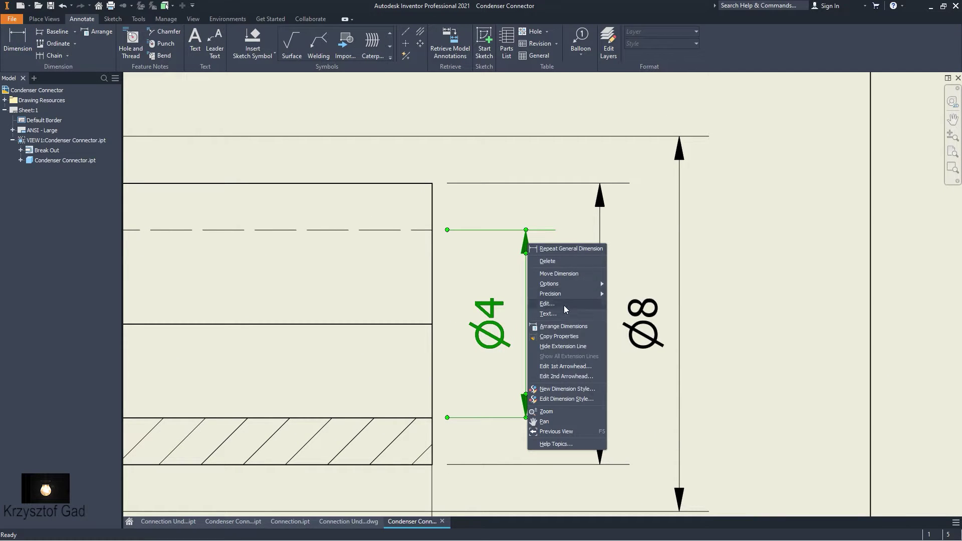
click(570, 376)
click(657, 402)
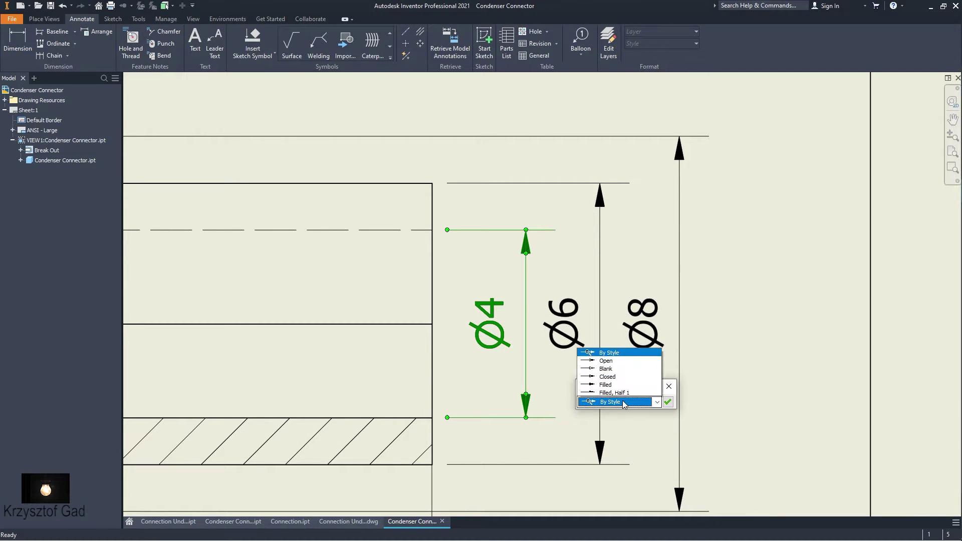
click(620, 319)
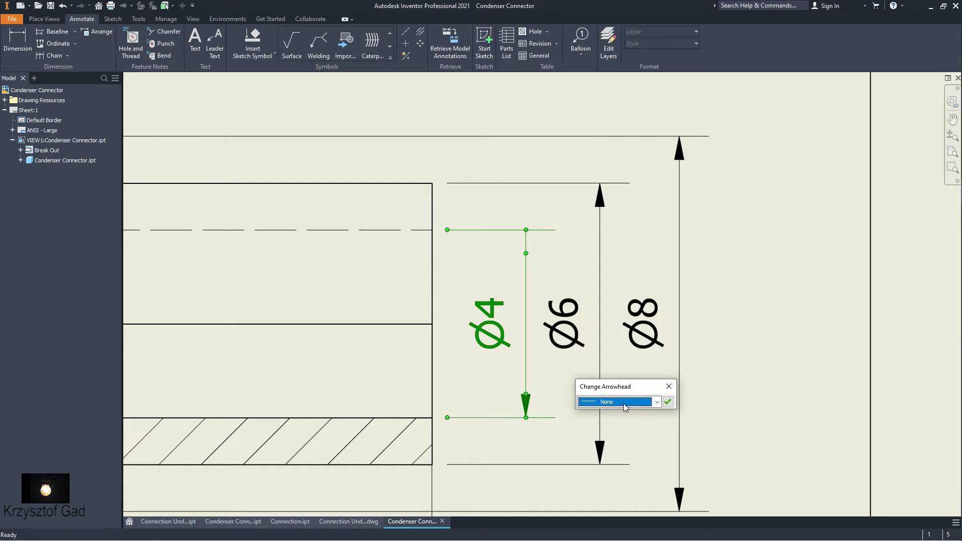
click(668, 402)
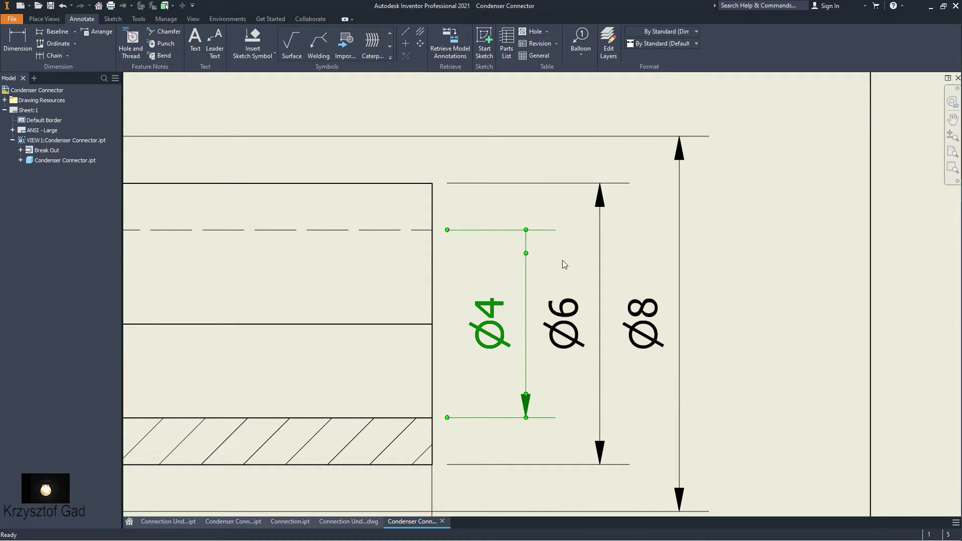
right_click(551, 230)
click(595, 331)
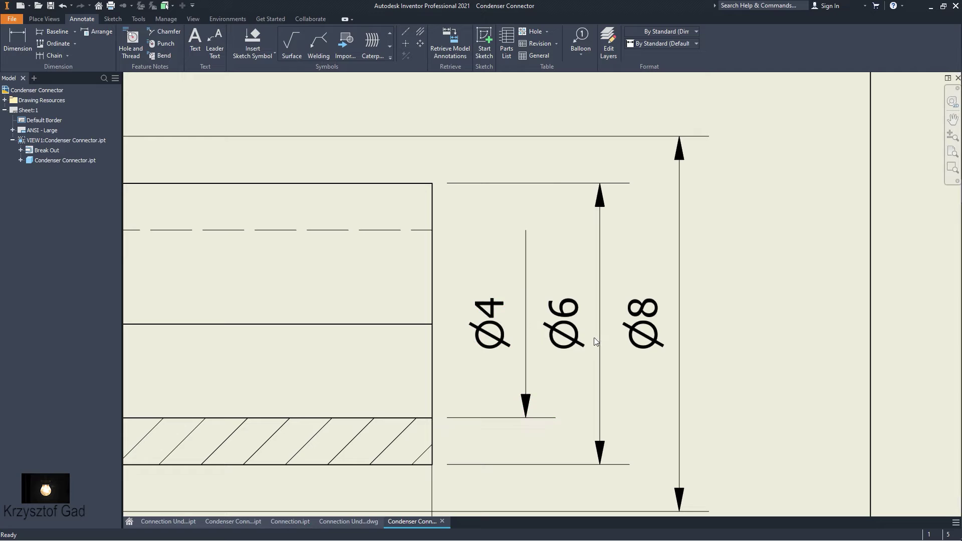
Set the section view style to Hidden Line Removed and fit the whole sheet
scroll(440, 398, up, 3)
scroll(441, 397, up, 3)
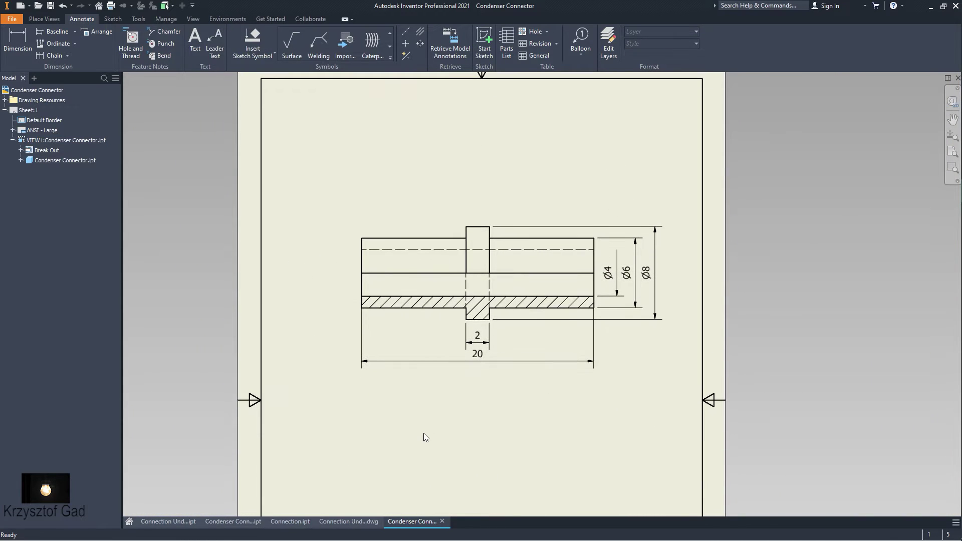
double_click(370, 275)
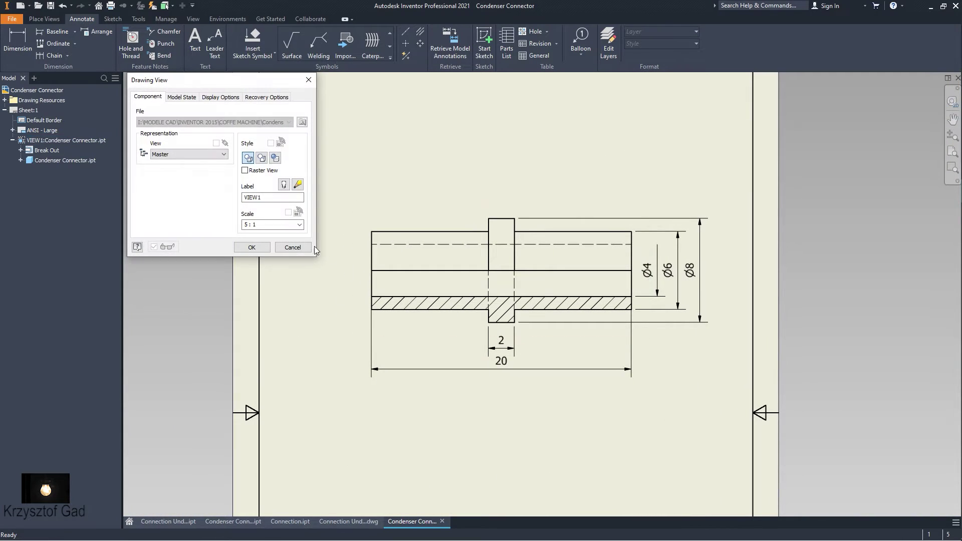
click(261, 159)
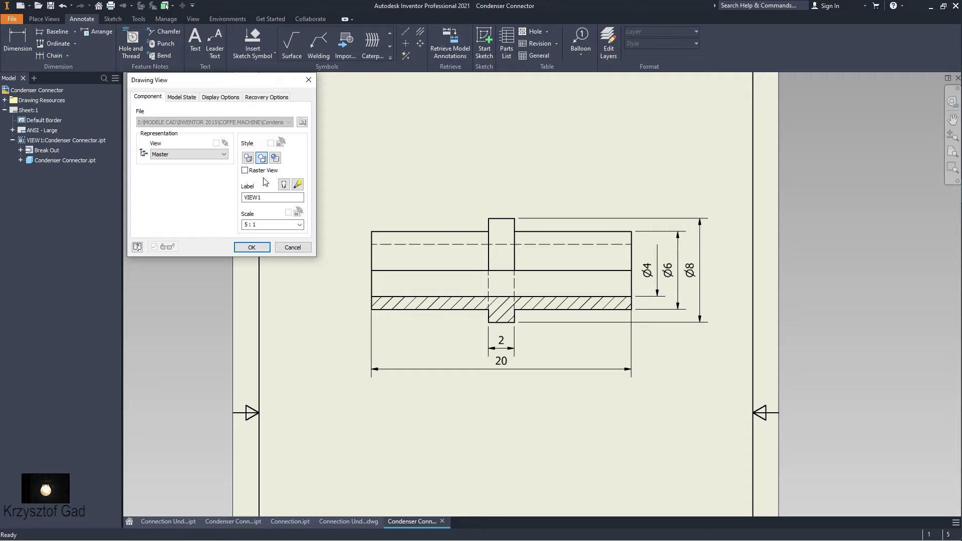
click(251, 247)
scroll(289, 180, down, 1)
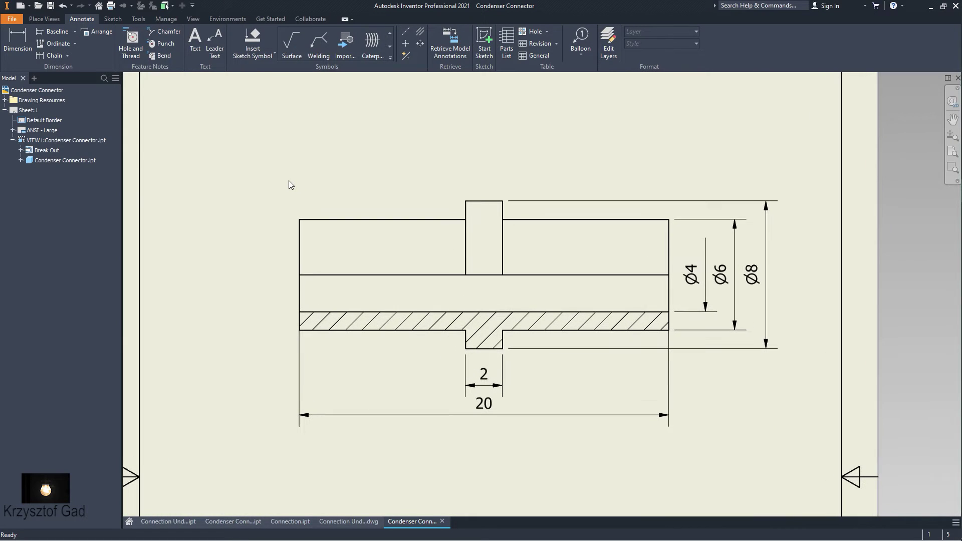
scroll(289, 184, up, 1)
scroll(288, 184, up, 1)
scroll(287, 183, up, 1)
key(Home)
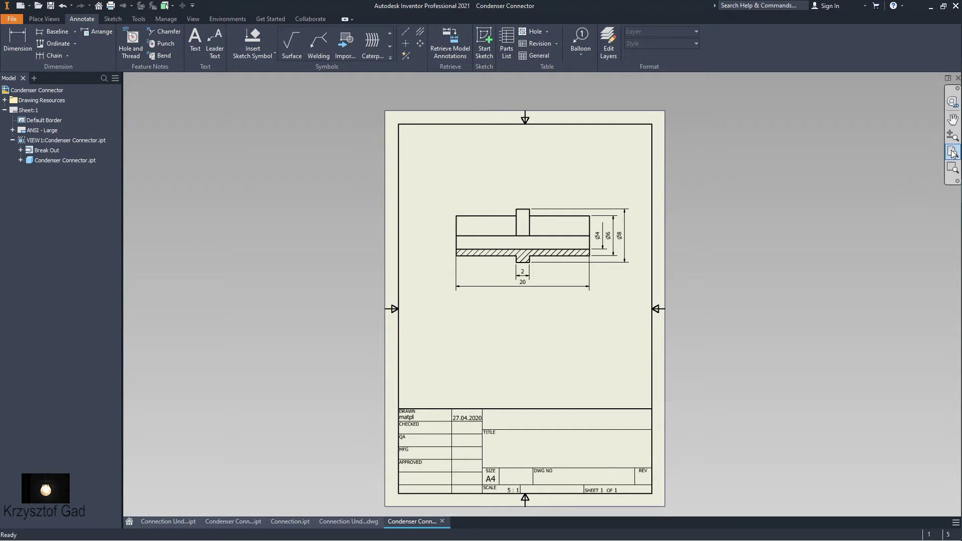
scroll(883, 161, down, 1)
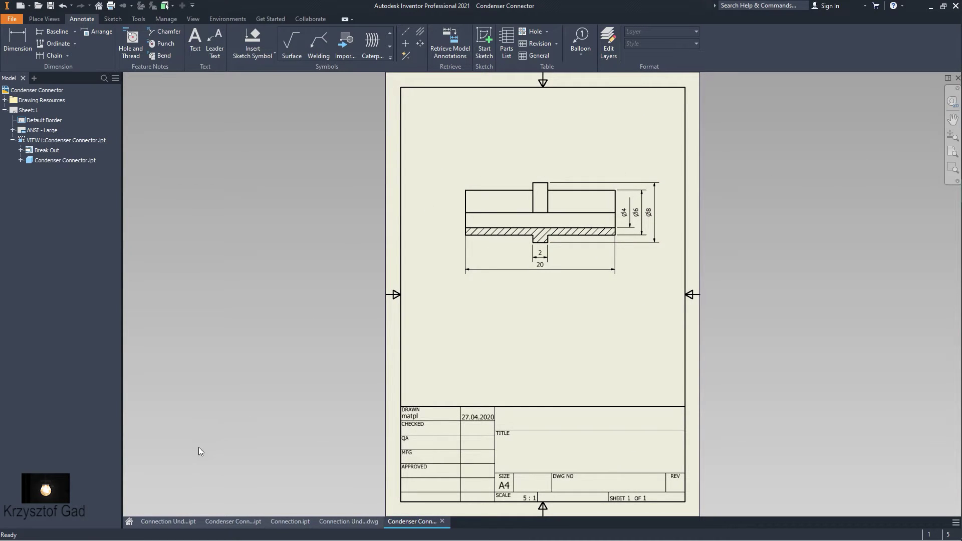
Create a new drawing and set Sheet:1 to A4 size
click(129, 522)
click(230, 240)
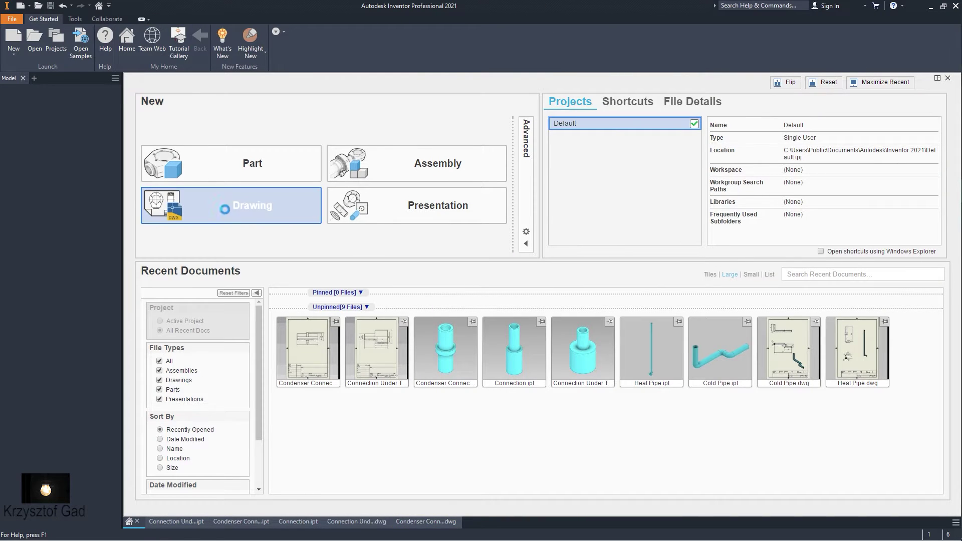
right_click(35, 111)
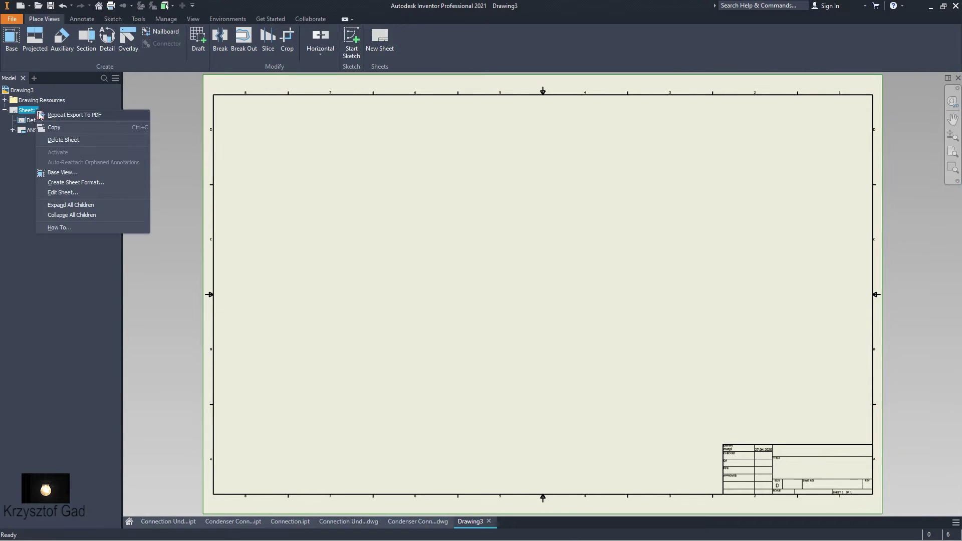
click(88, 193)
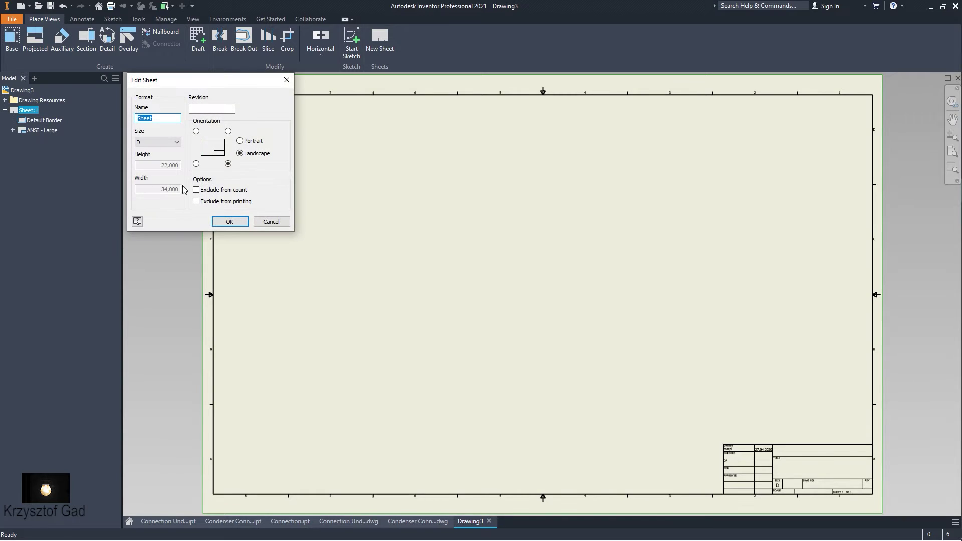
click(171, 142)
click(167, 203)
click(240, 222)
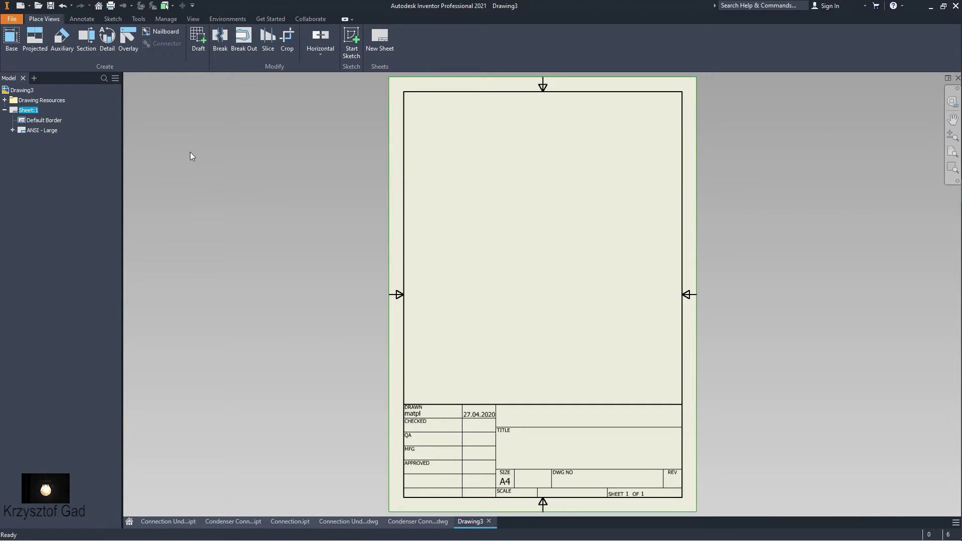
Place a horizontal 5 : 1 base view of Connection.ipt on the sheet
click(15, 42)
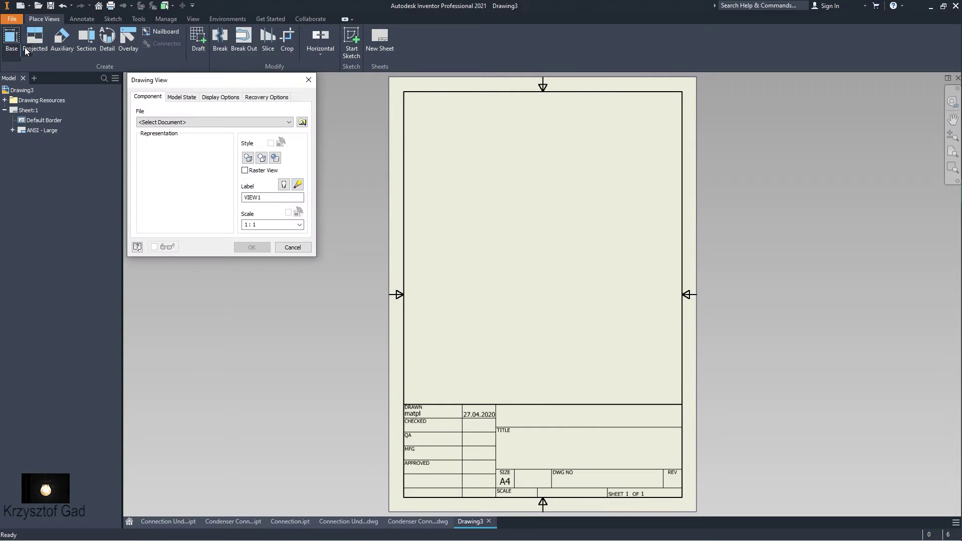
click(186, 122)
click(215, 143)
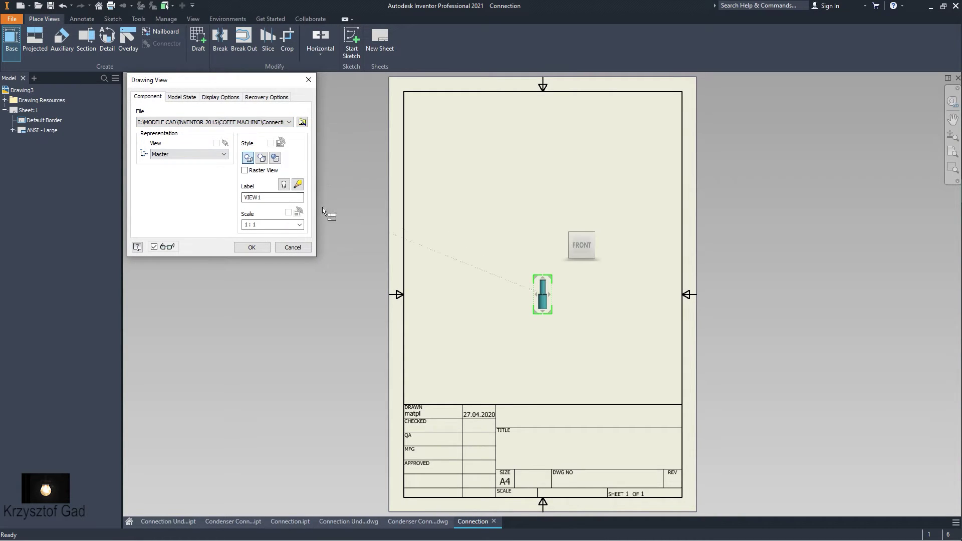
click(299, 224)
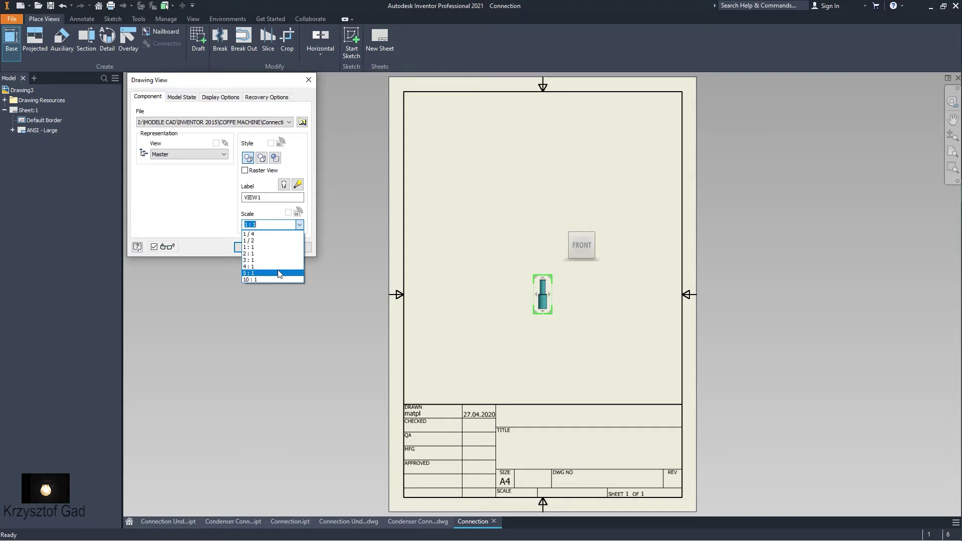
click(301, 273)
click(624, 170)
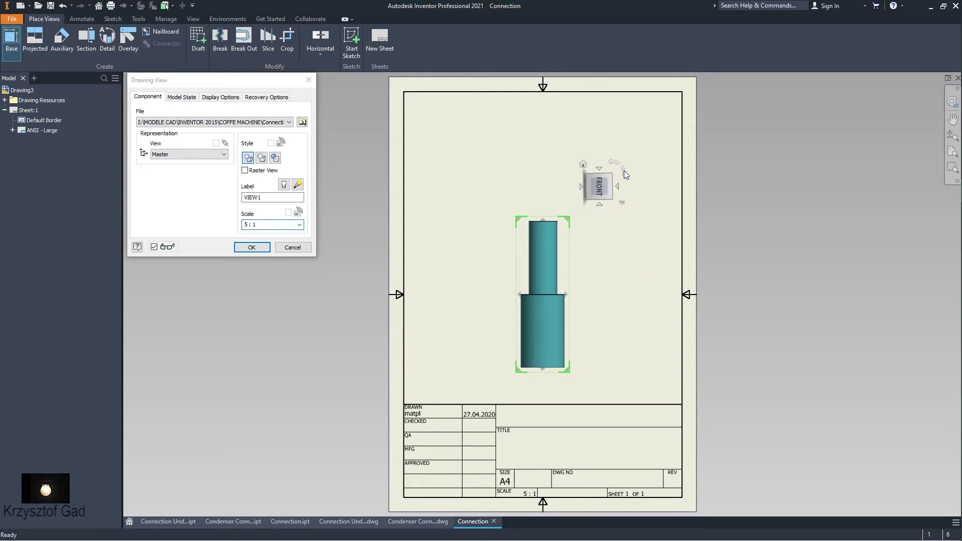
click(440, 238)
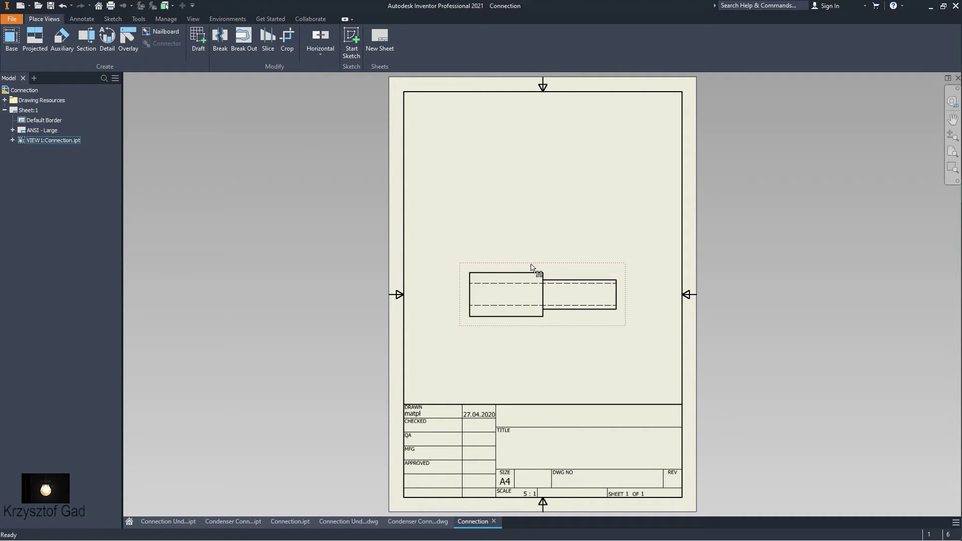
scroll(524, 202, up, 5)
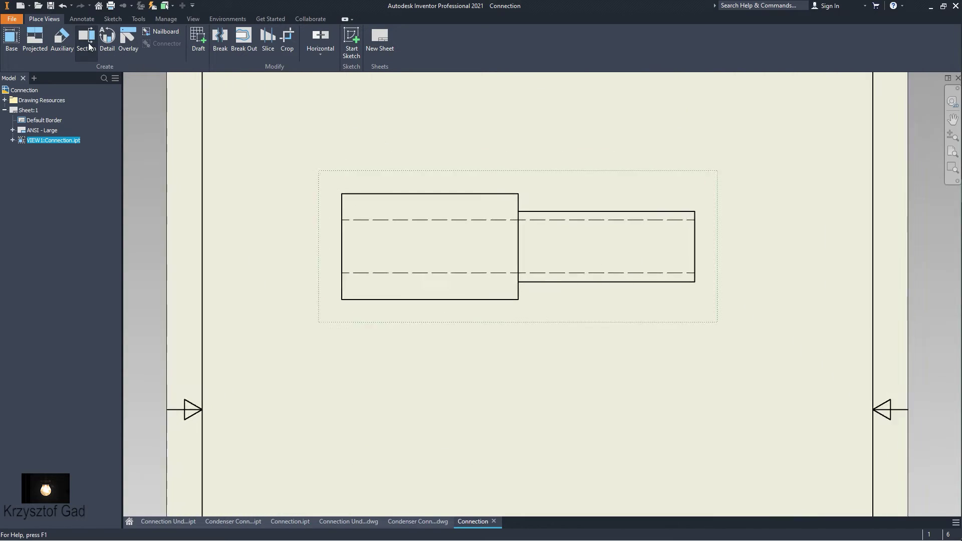
Sketch a rectangle over the lower half of the Connection view and finish Sketch1
click(110, 20)
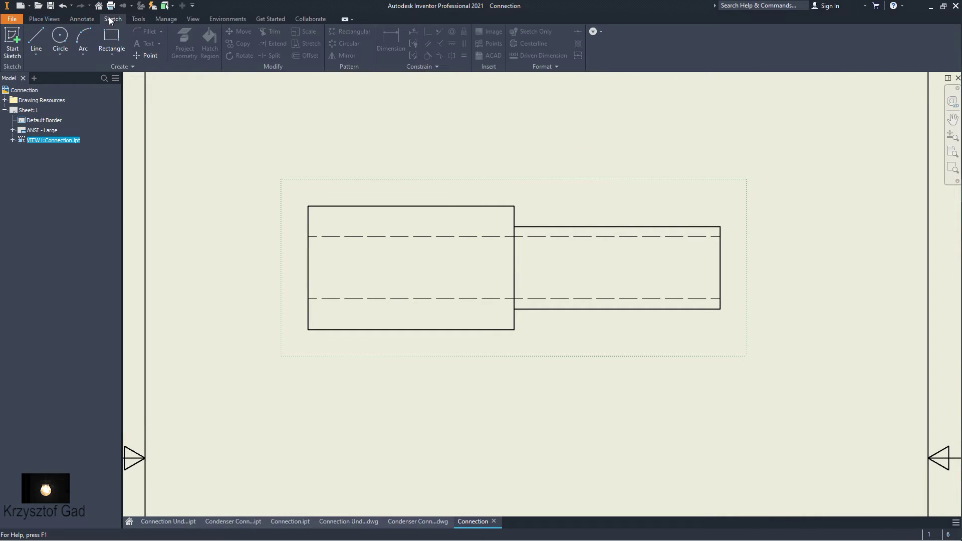
click(112, 45)
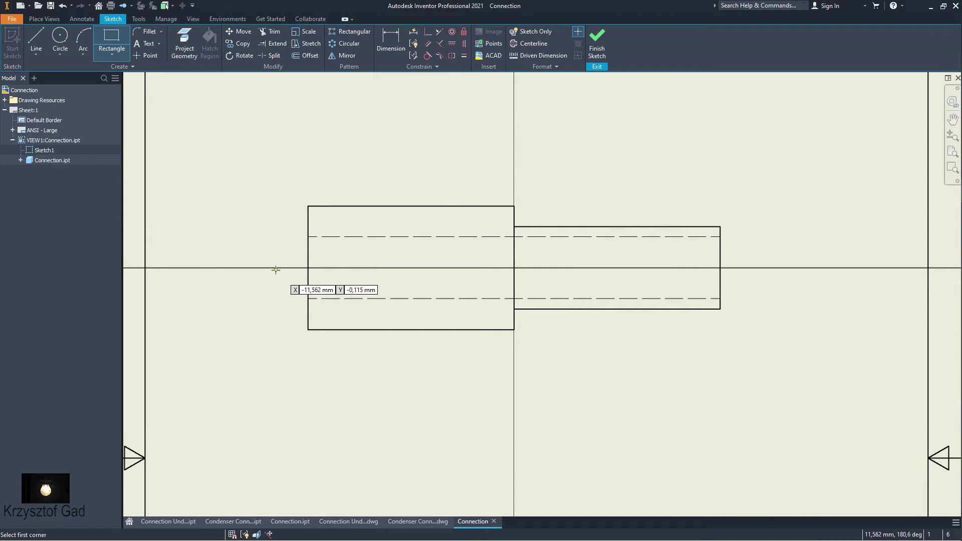
key(Tab)
key(Return)
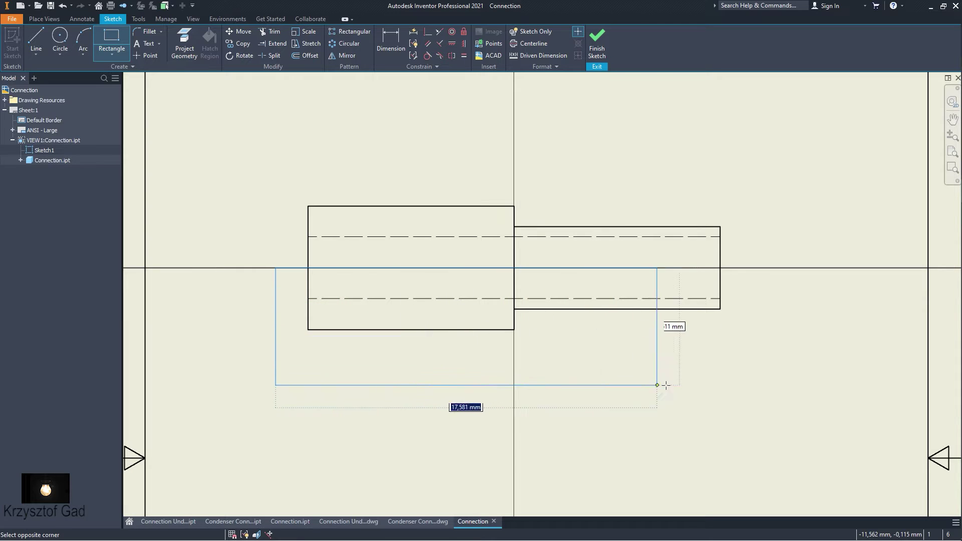
click(763, 390)
click(597, 42)
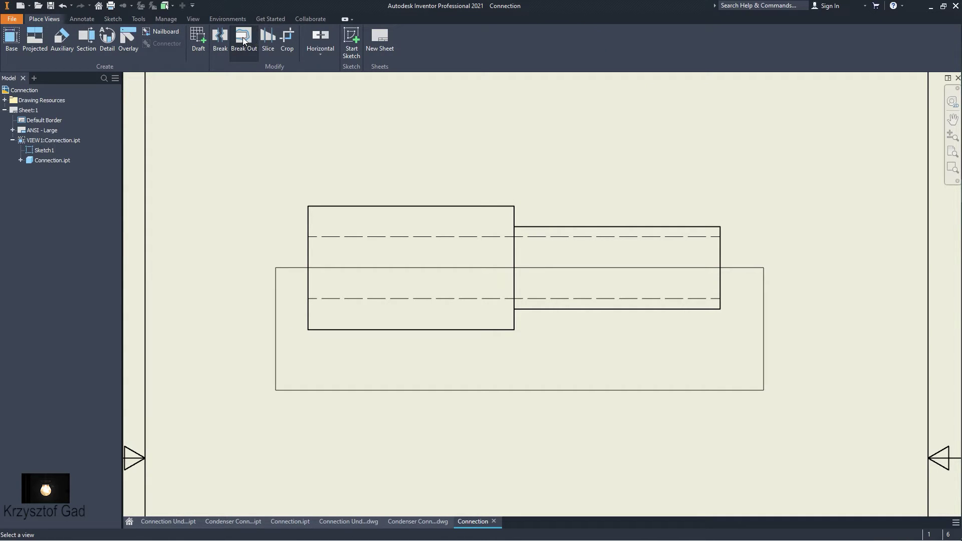
Create a break-out section on the Connection view with depth from its left edge
click(311, 233)
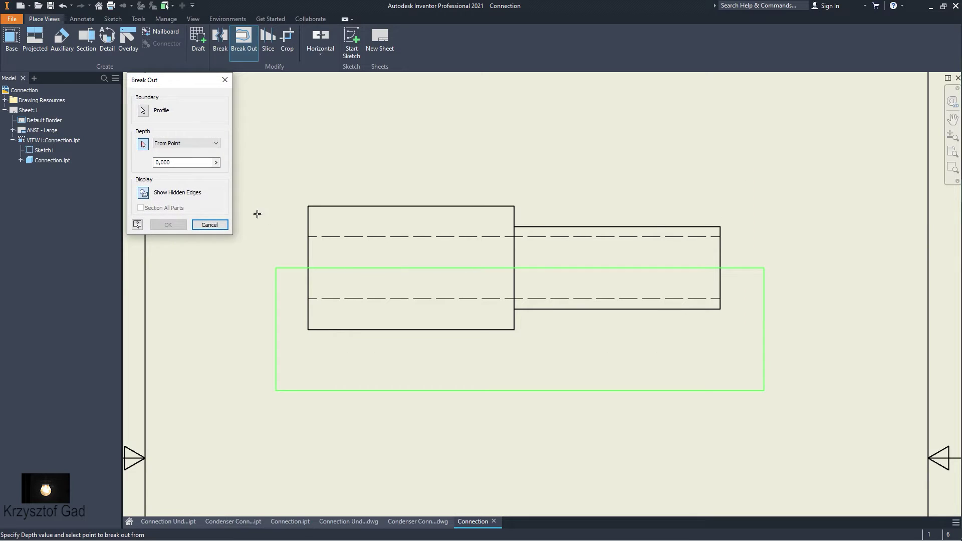
click(185, 162)
click(308, 254)
click(168, 225)
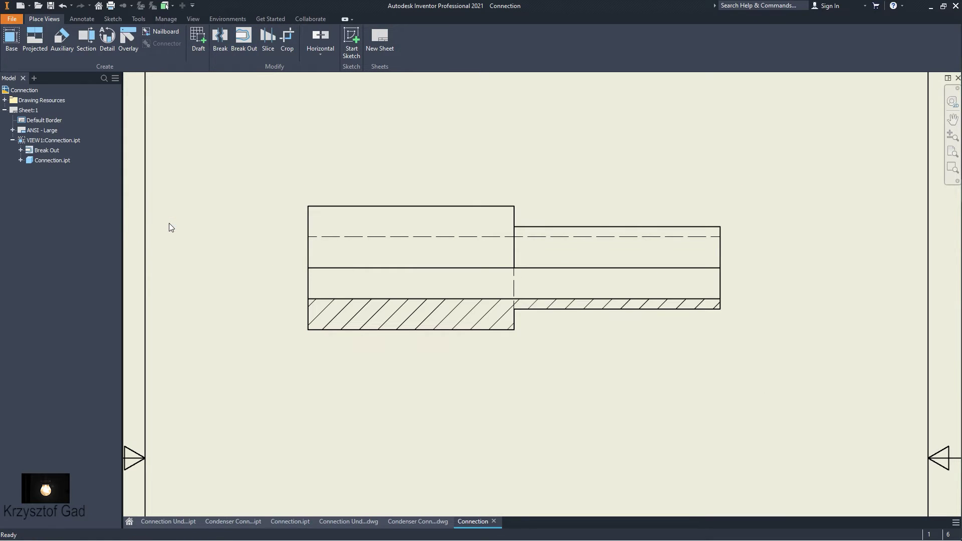
click(71, 19)
click(16, 37)
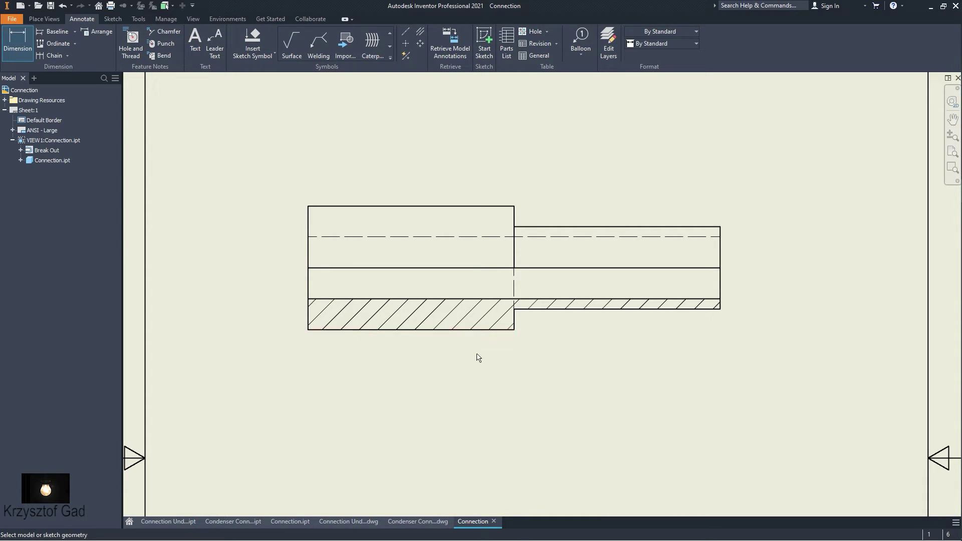
Dimension the 10 narrow-section length and the 20 overall length below the part
click(589, 310)
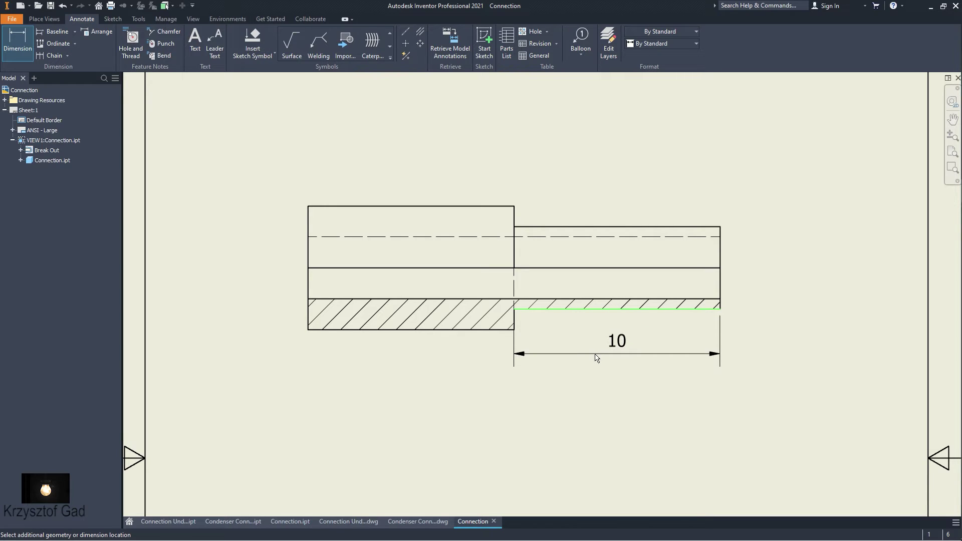
click(593, 376)
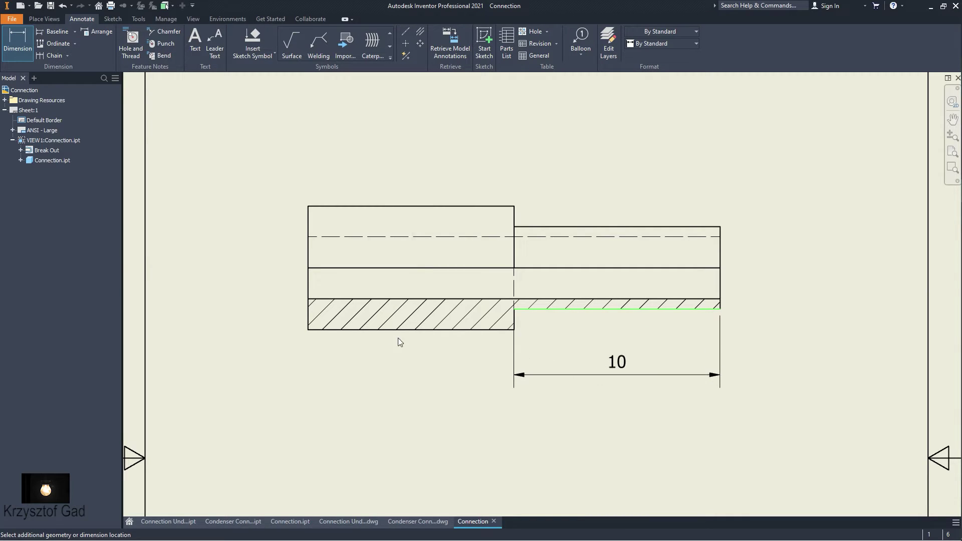
click(352, 254)
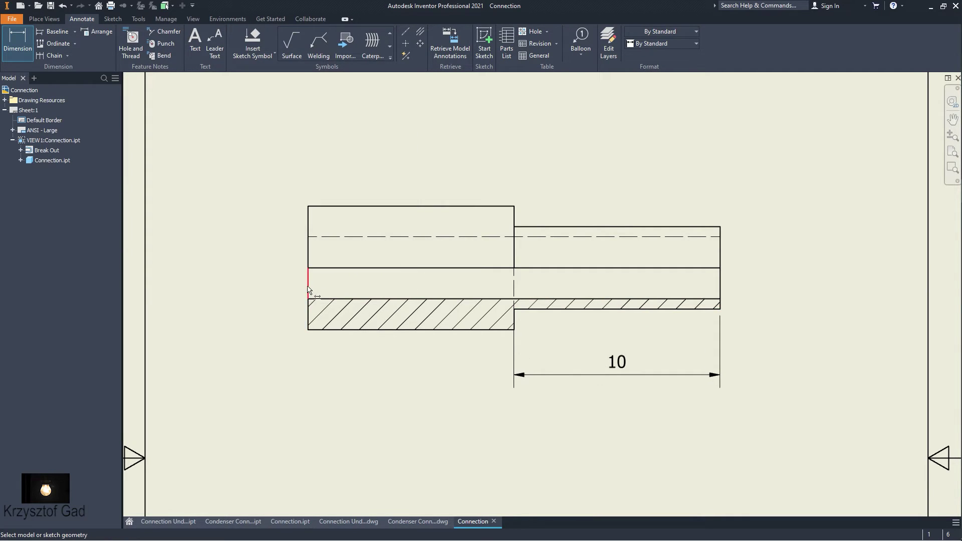
click(307, 290)
click(719, 289)
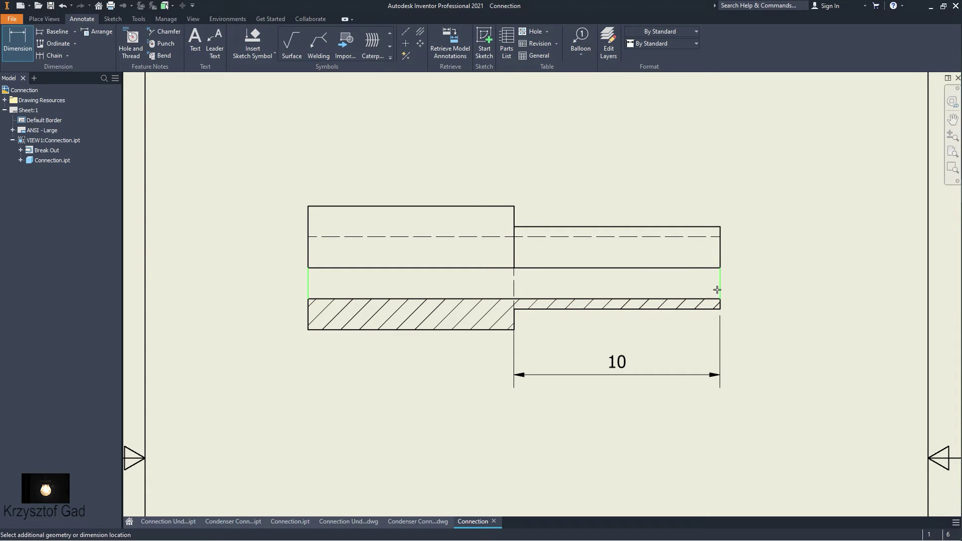
click(637, 417)
click(367, 256)
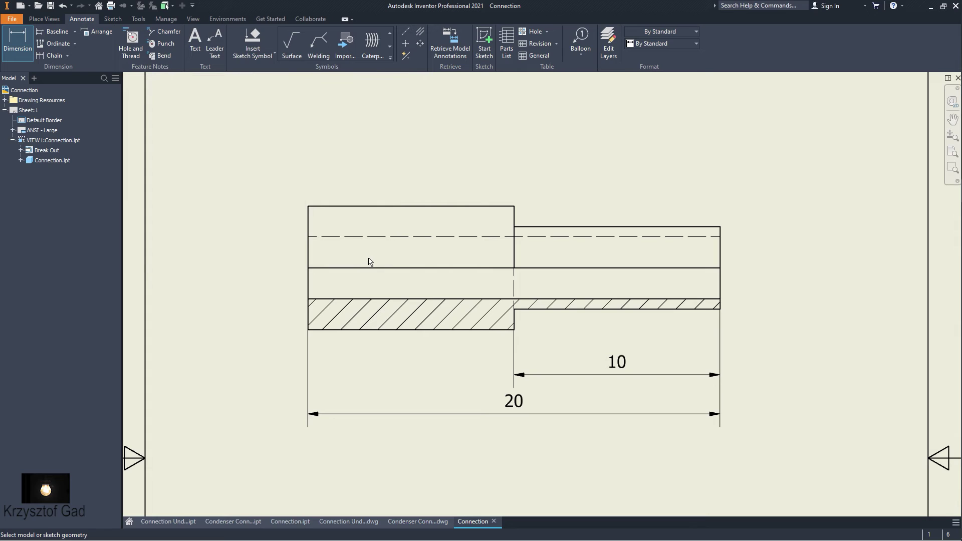
Add the Ø4 diameter on the right and the Ø3 bore diameter on the left
click(684, 311)
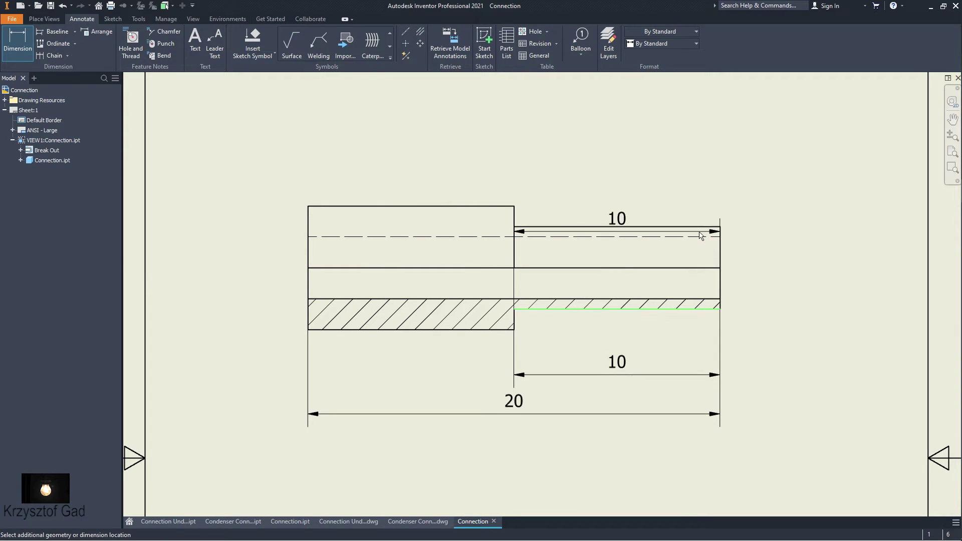
click(702, 227)
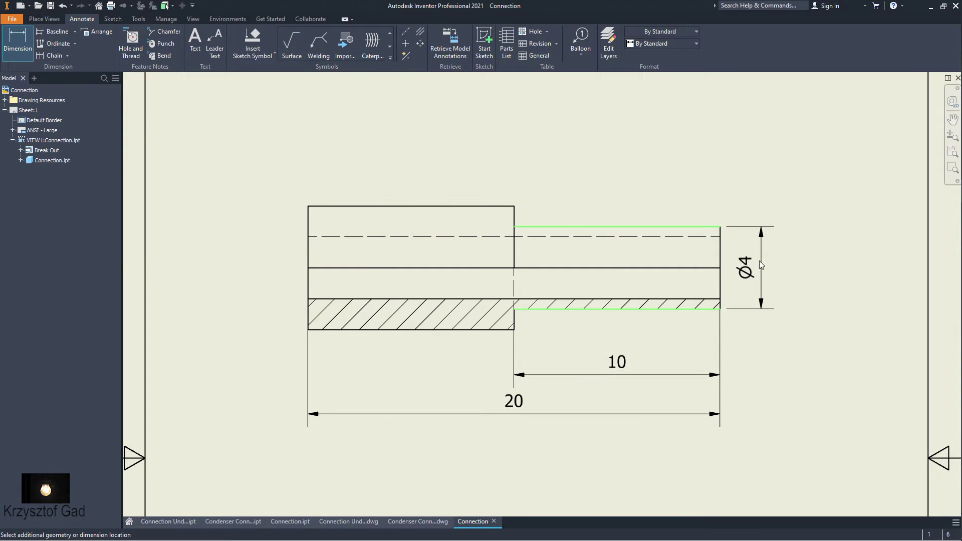
click(759, 265)
click(359, 257)
click(323, 299)
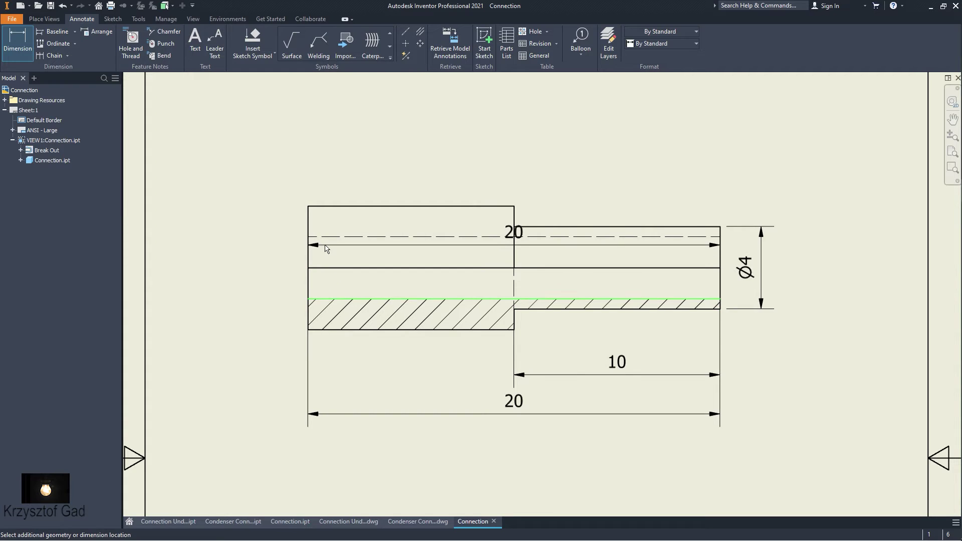
click(322, 236)
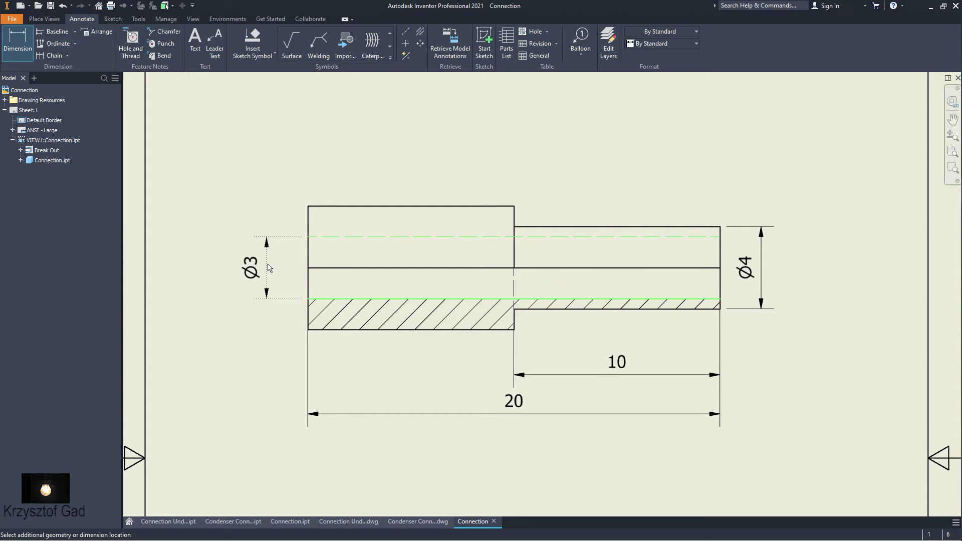
click(267, 269)
click(352, 254)
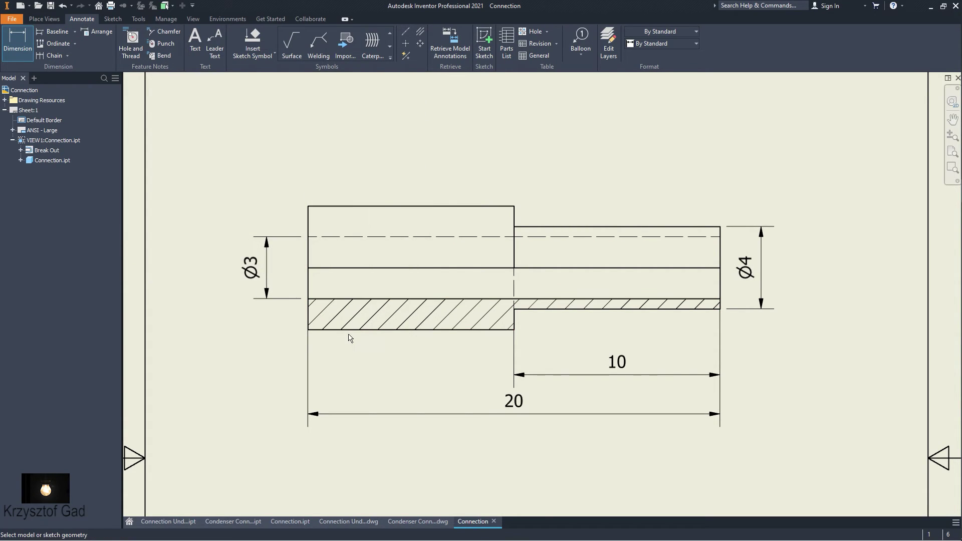
Add the Ø6 diameter on the left and nudge it further left
click(352, 329)
click(351, 206)
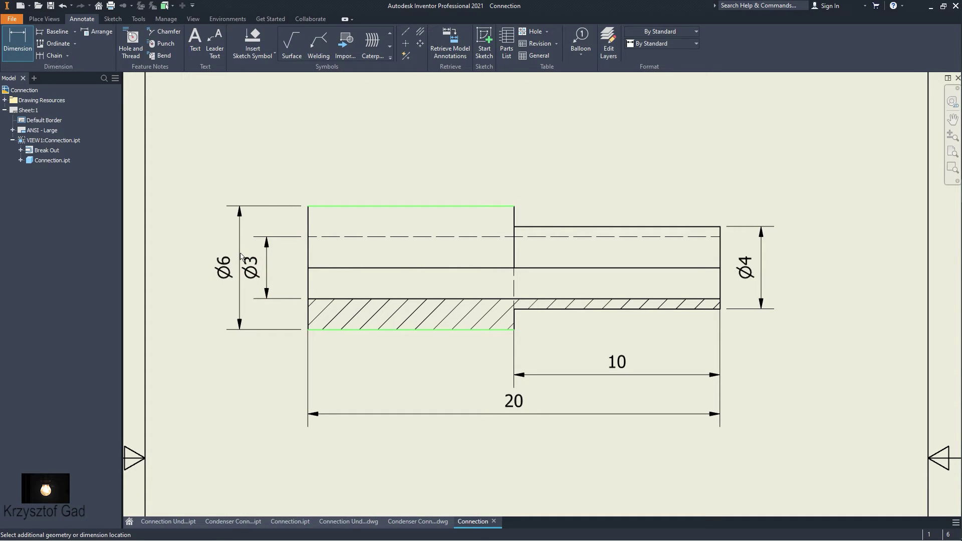
click(239, 257)
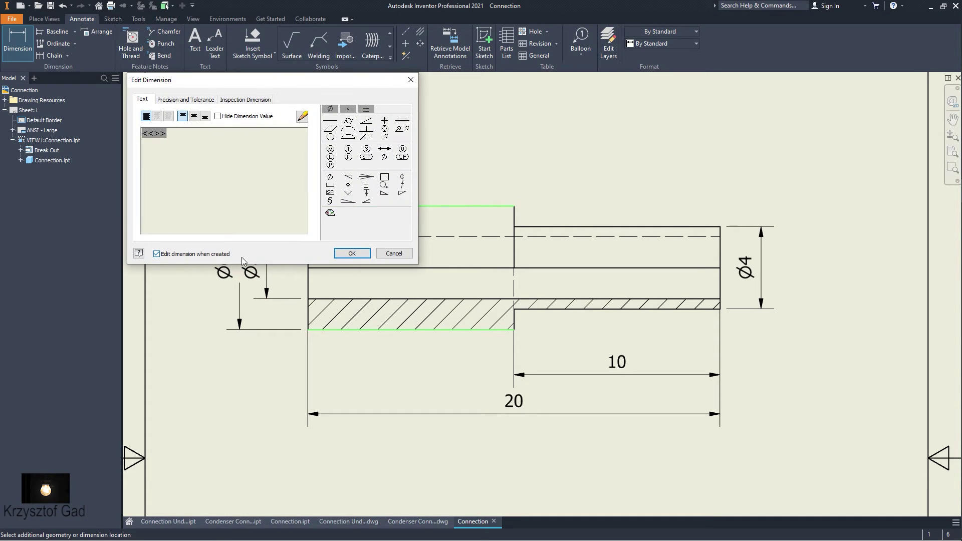
click(351, 253)
key(Escape)
mouse_move(231, 273)
mouse_down()
mouse_move(220, 271)
mouse_move(233, 271)
mouse_up()
Set the Ø3 dimension's first arrowhead to None and hide its upper extension line
click(266, 243)
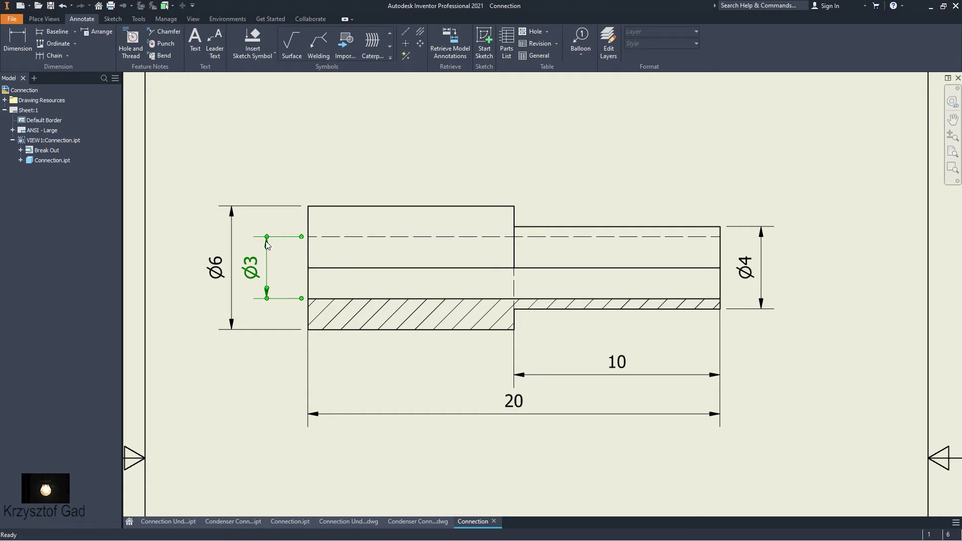
right_click(266, 240)
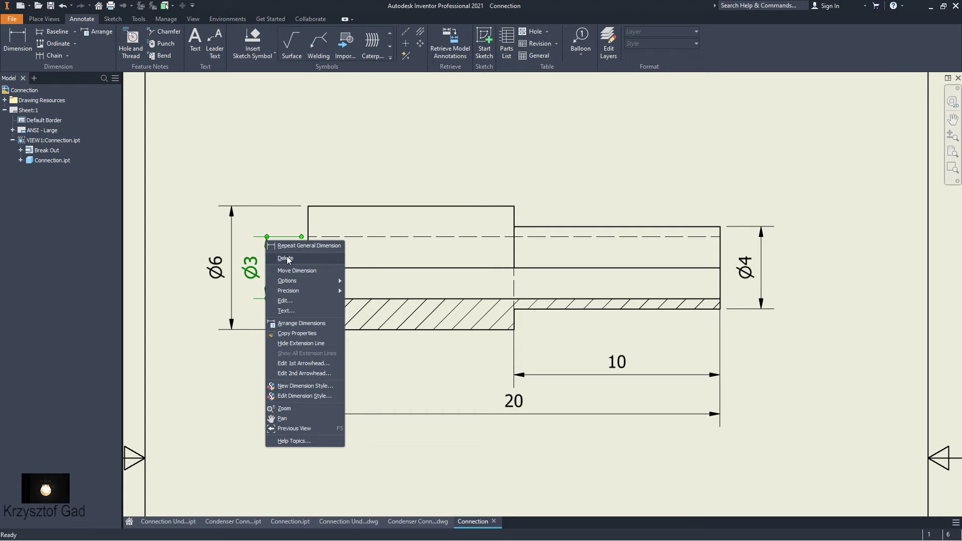
click(303, 396)
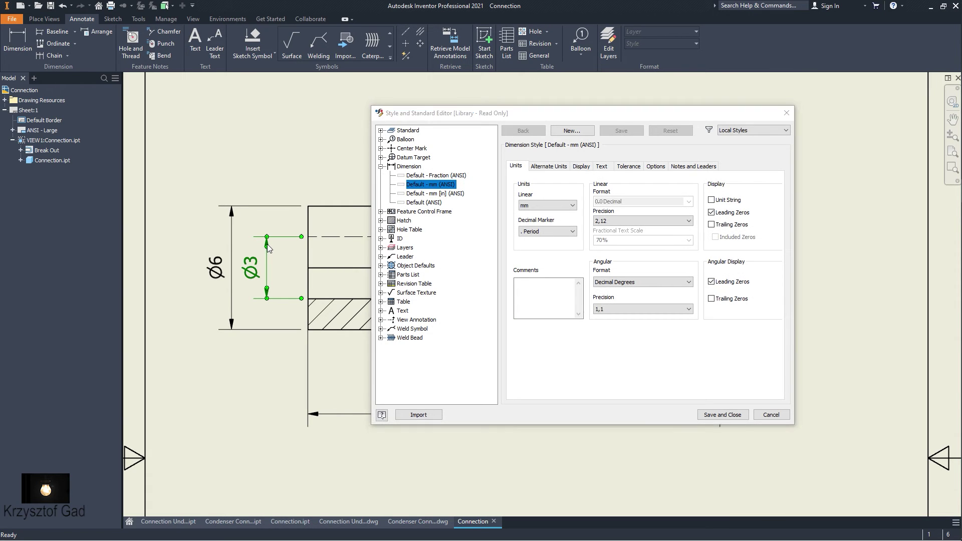
key(Escape)
click(268, 247)
right_click(267, 245)
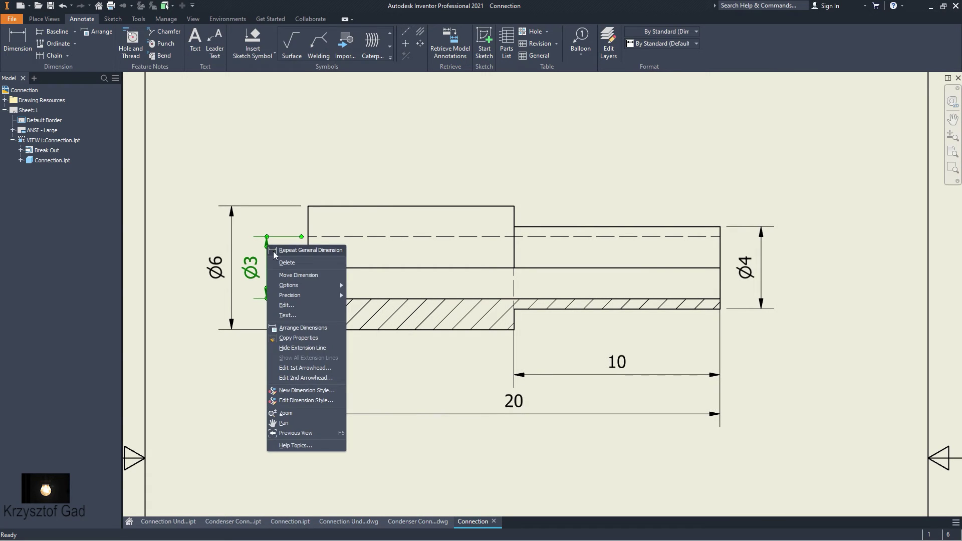
click(305, 377)
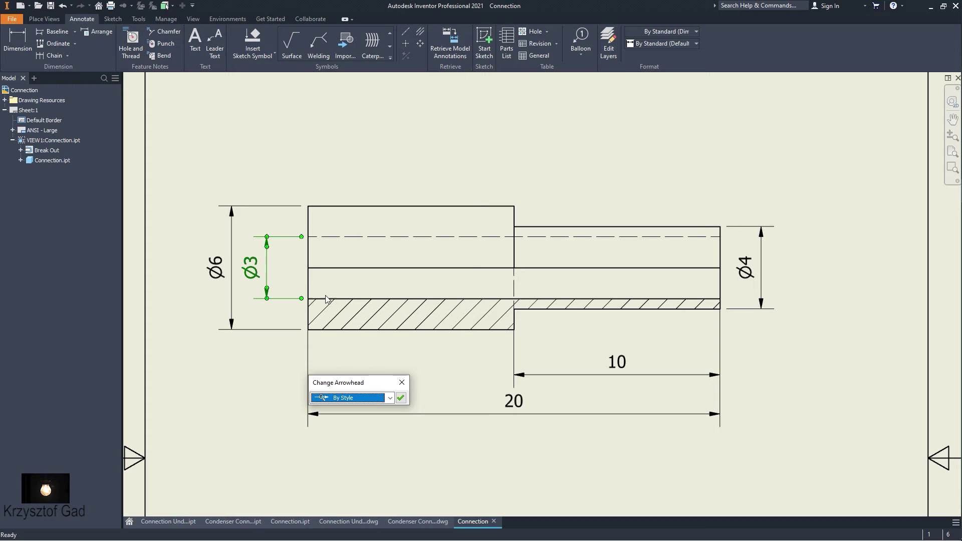
click(390, 398)
click(352, 317)
click(400, 398)
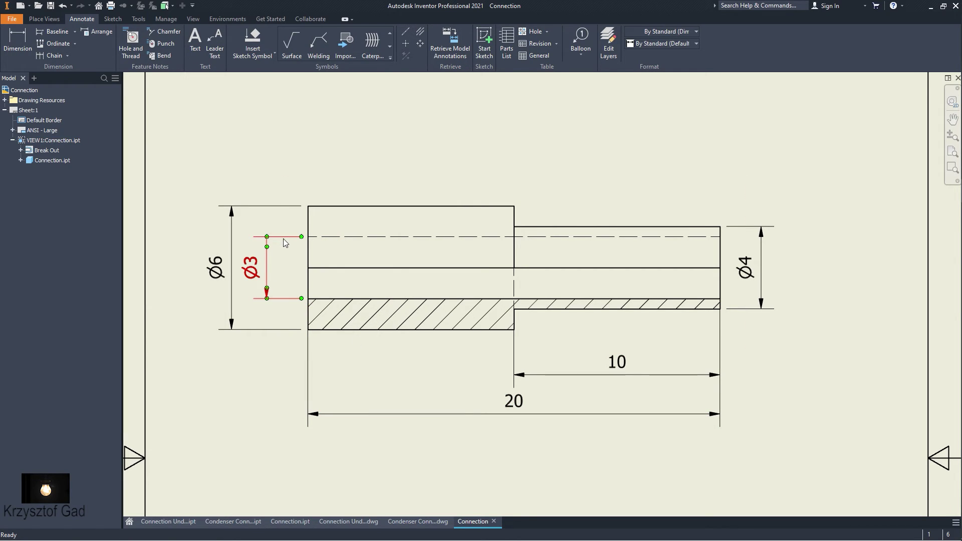
right_click(283, 239)
click(329, 351)
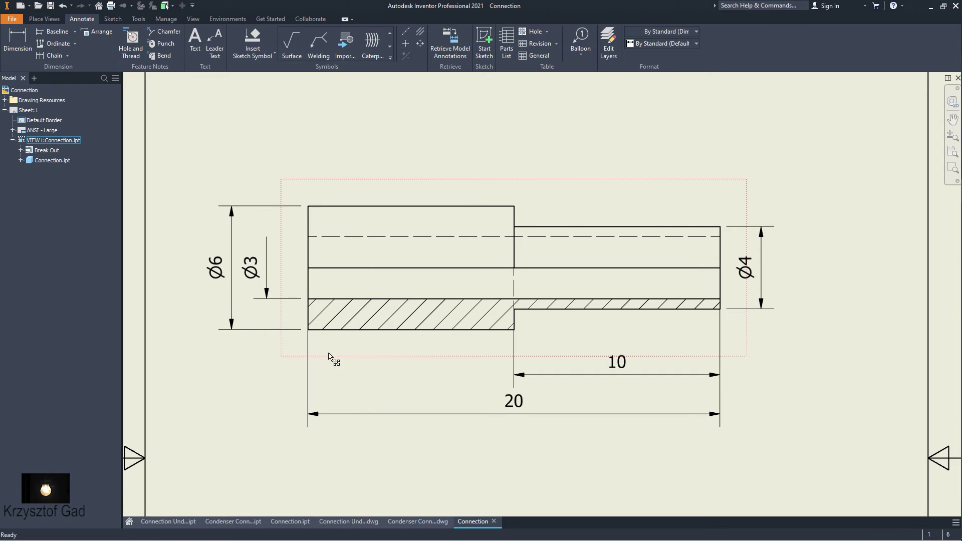
Switch the Connection view to Hidden Line Removed and show the whole A4 sheet
double_click(361, 188)
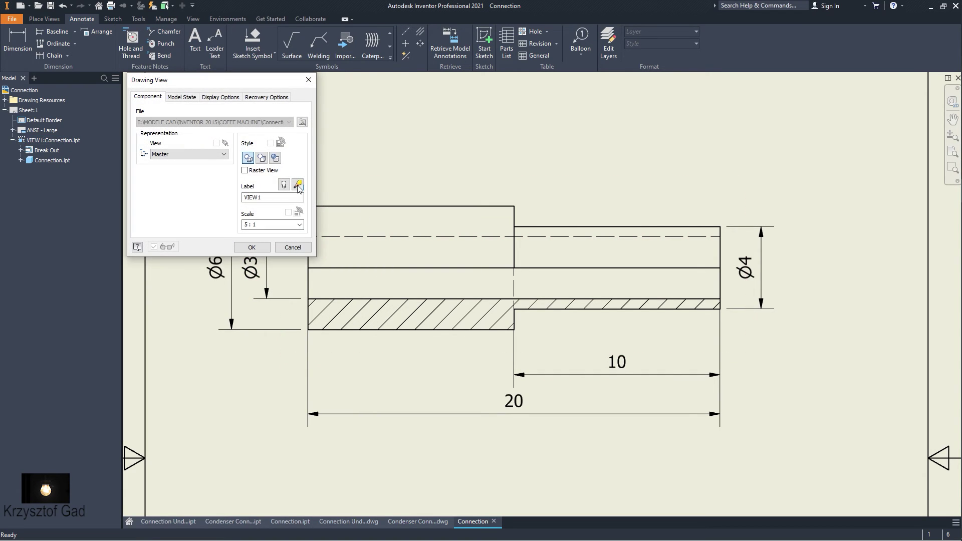
click(253, 247)
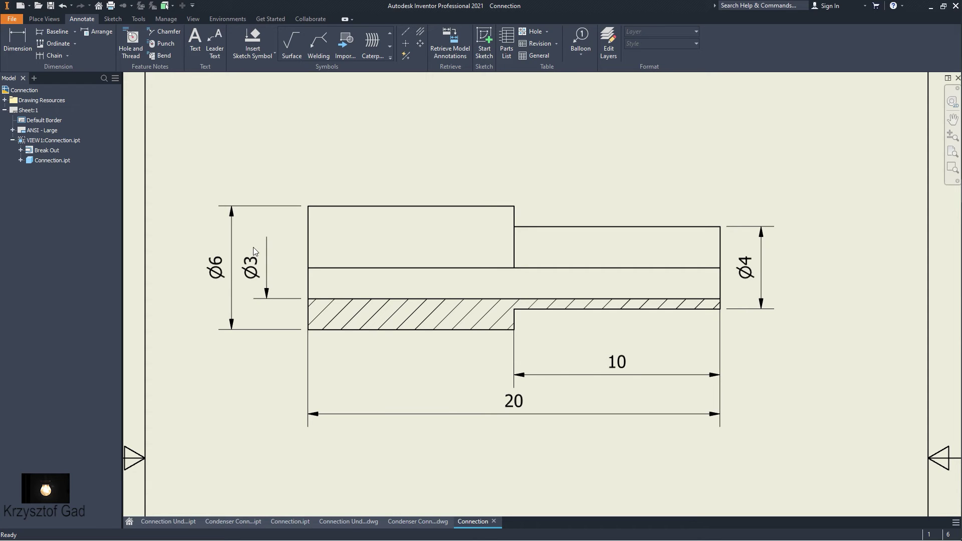
key(Home)
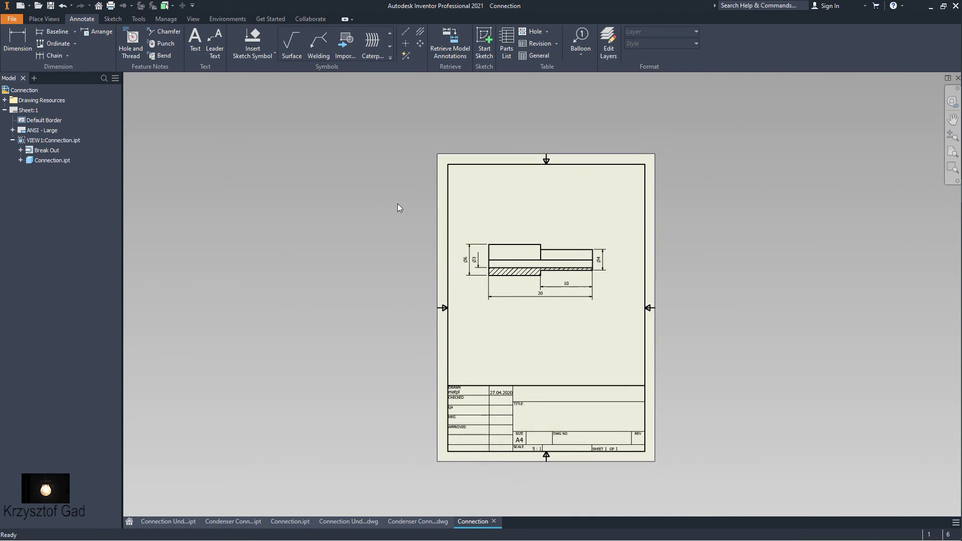
click(952, 153)
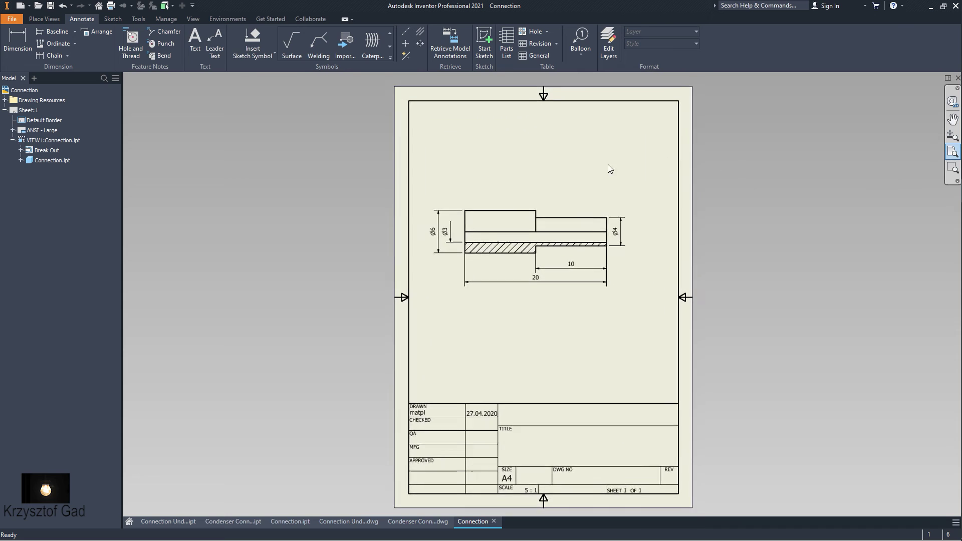